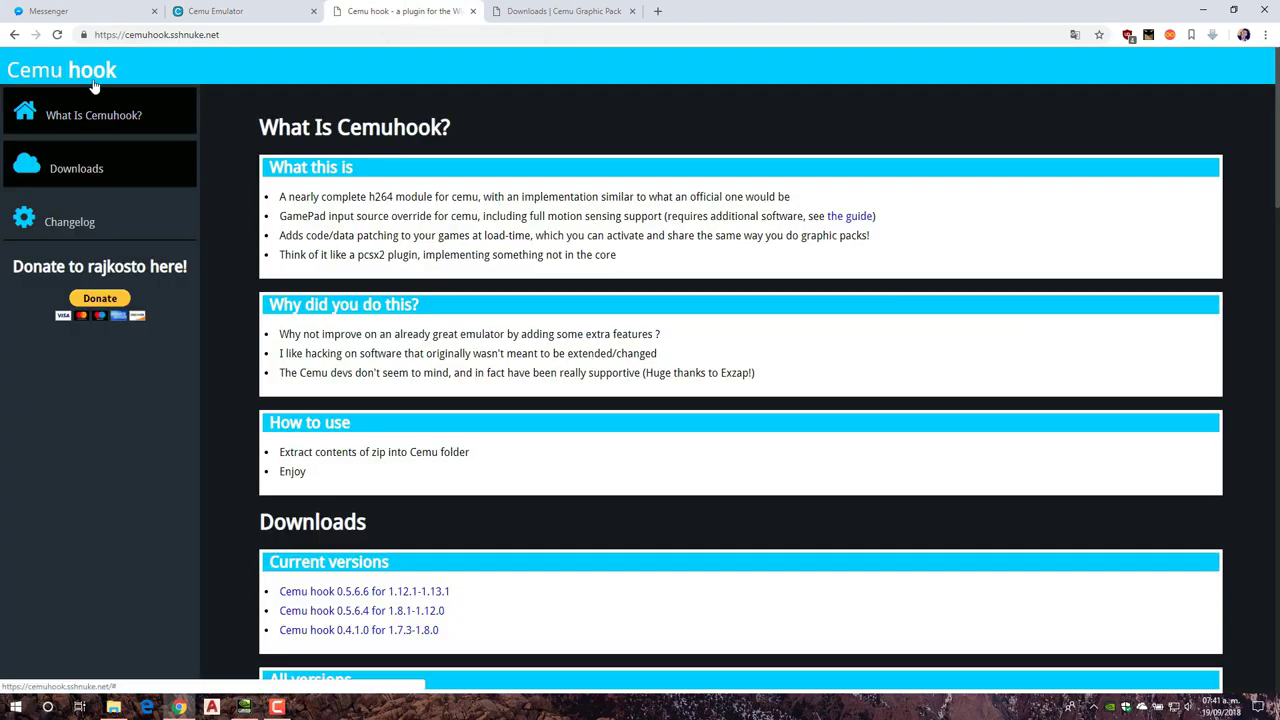
View the available Cemu hook versions and open the Cemu Graphic Packs download page
click(82, 172)
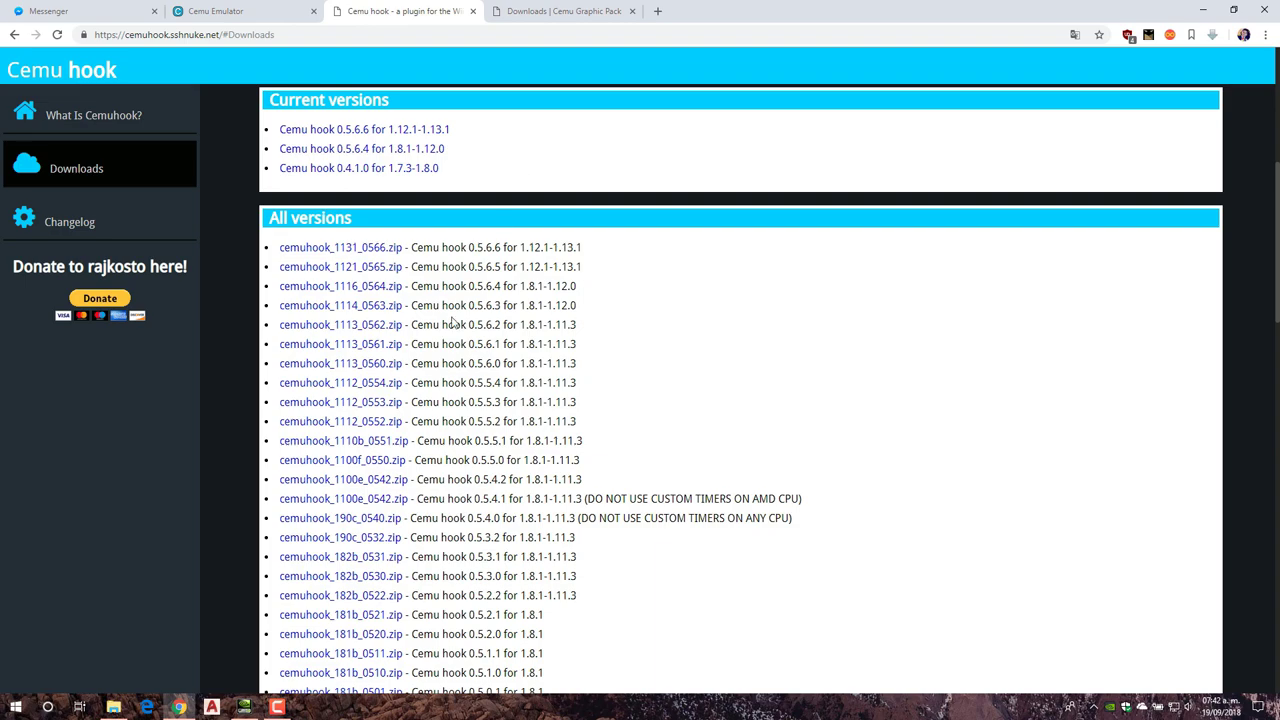
click(561, 14)
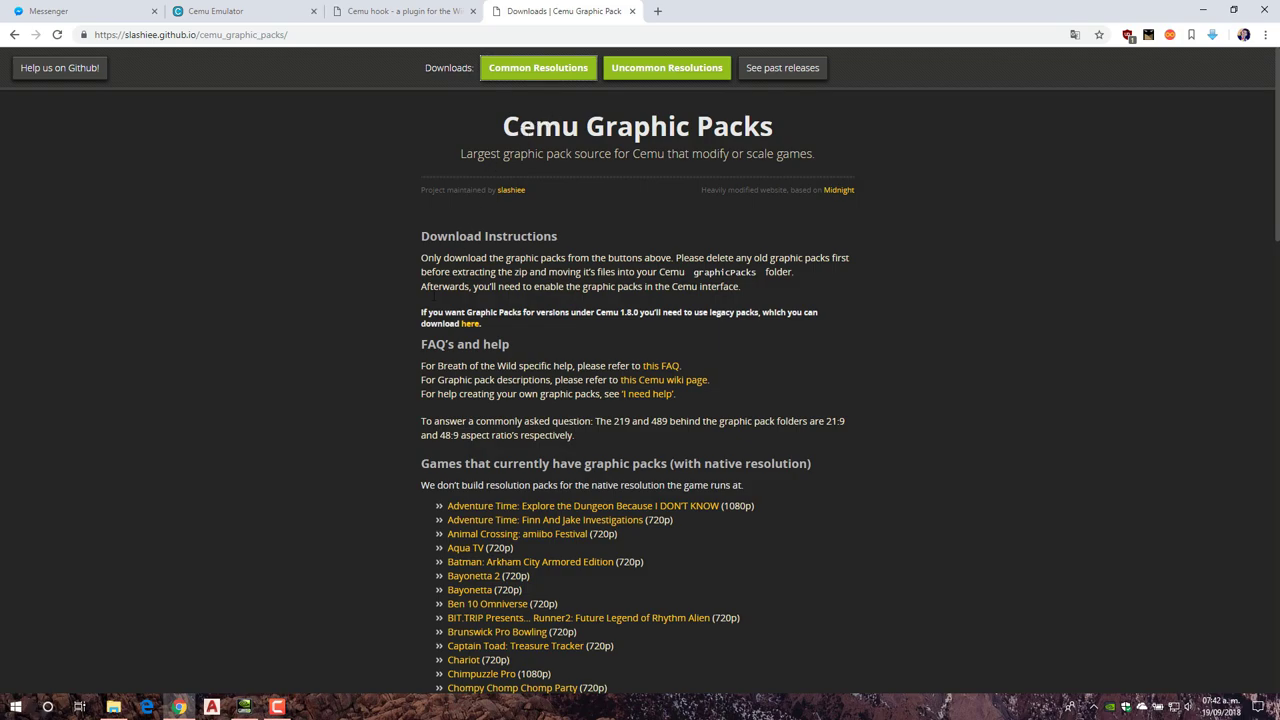
Switch to File Explorer and inspect the SuperSmashBros packs in the graphicPacks folder of CEMU sMASH
click(113, 707)
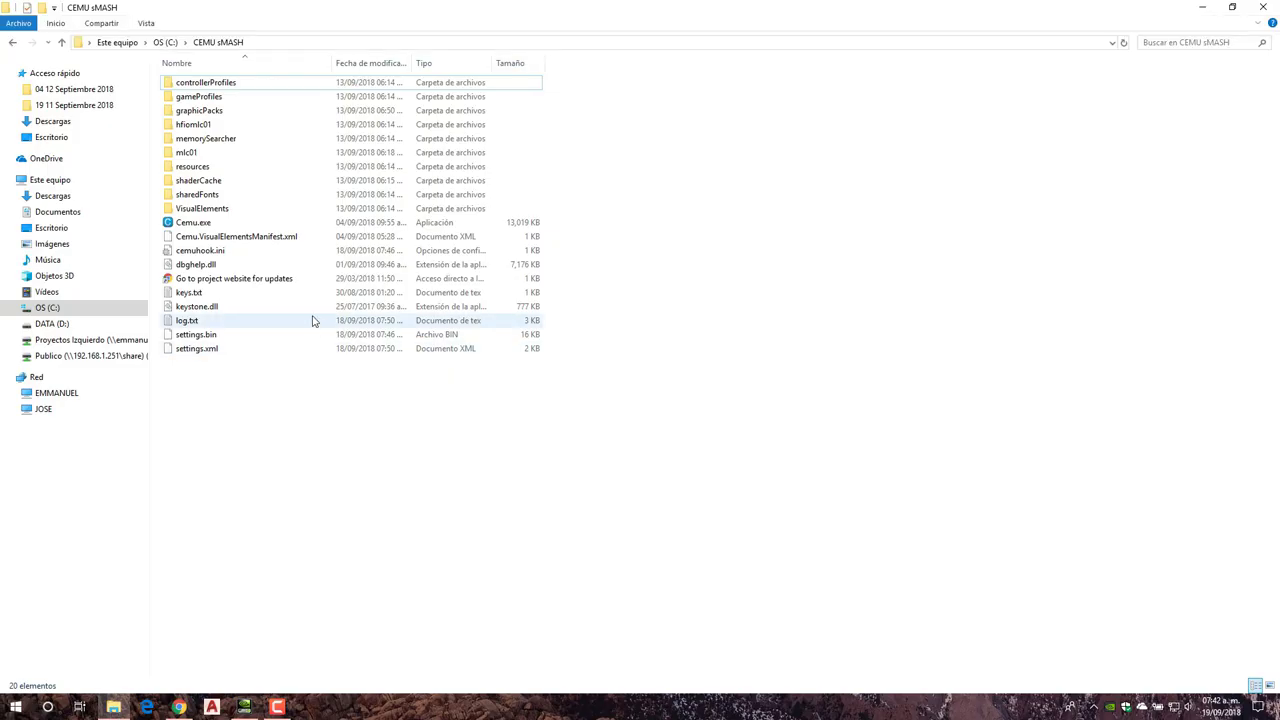
double_click(205, 111)
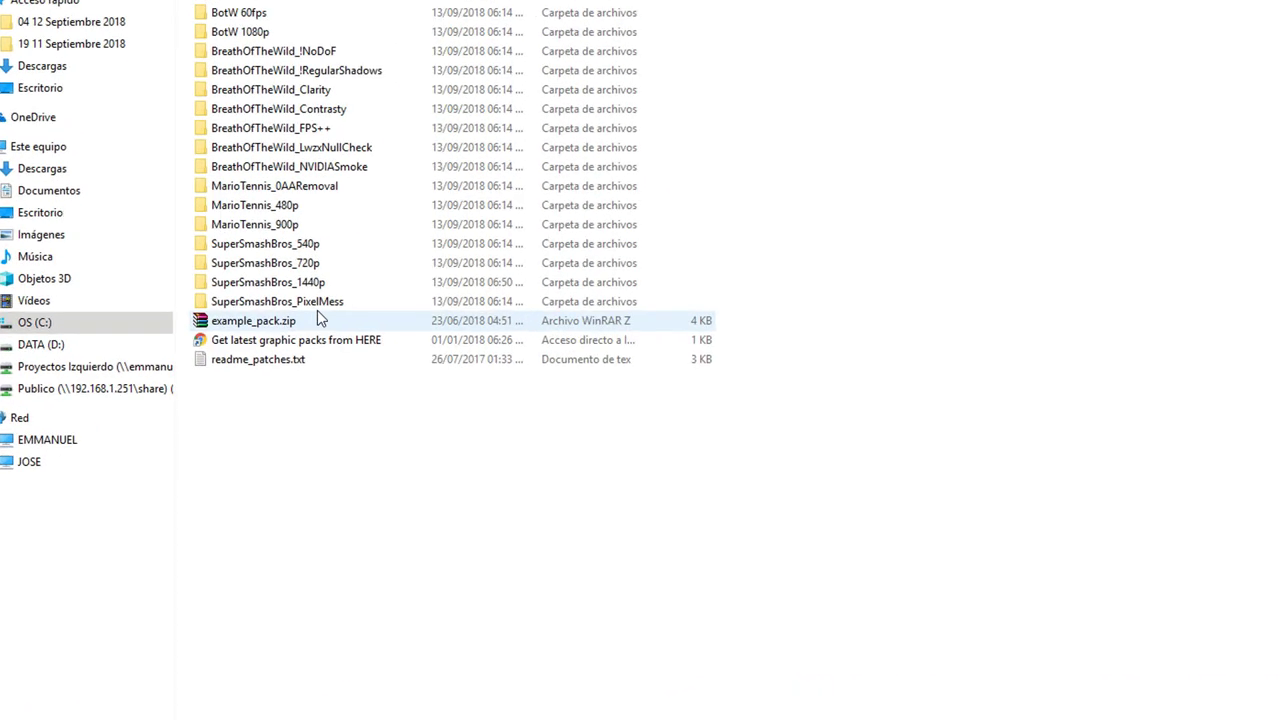
click(322, 305)
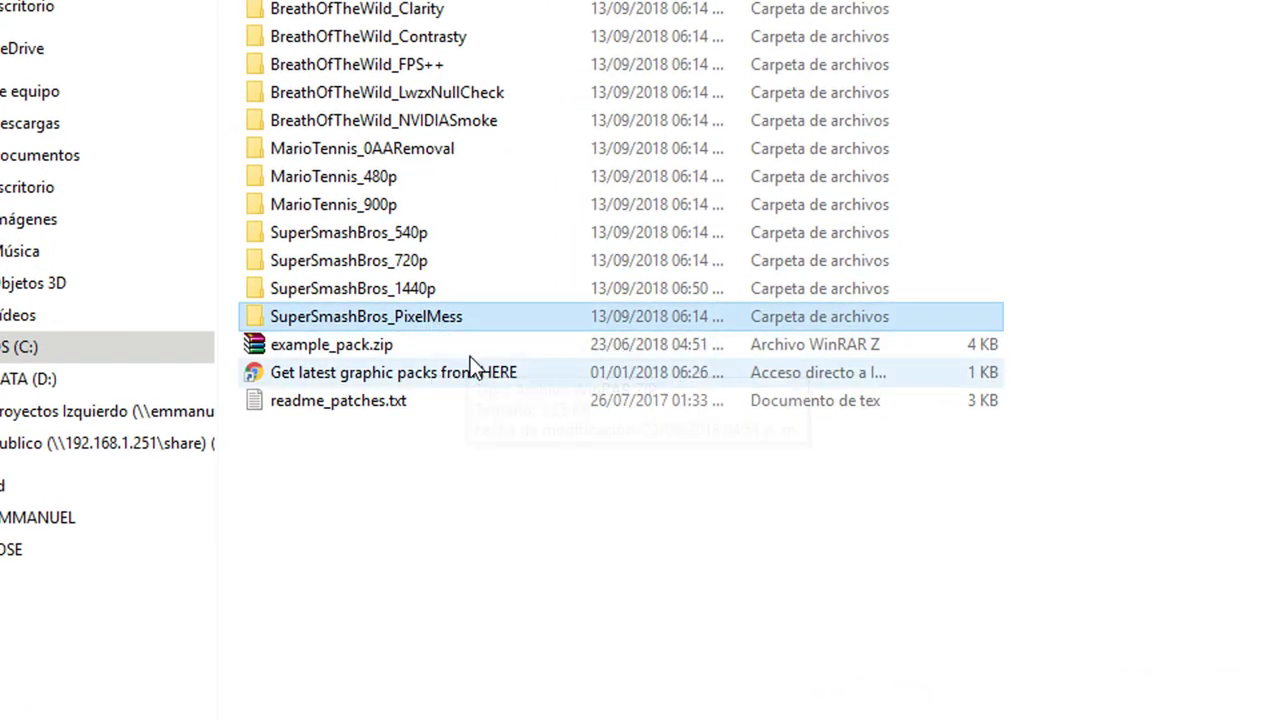
click(487, 604)
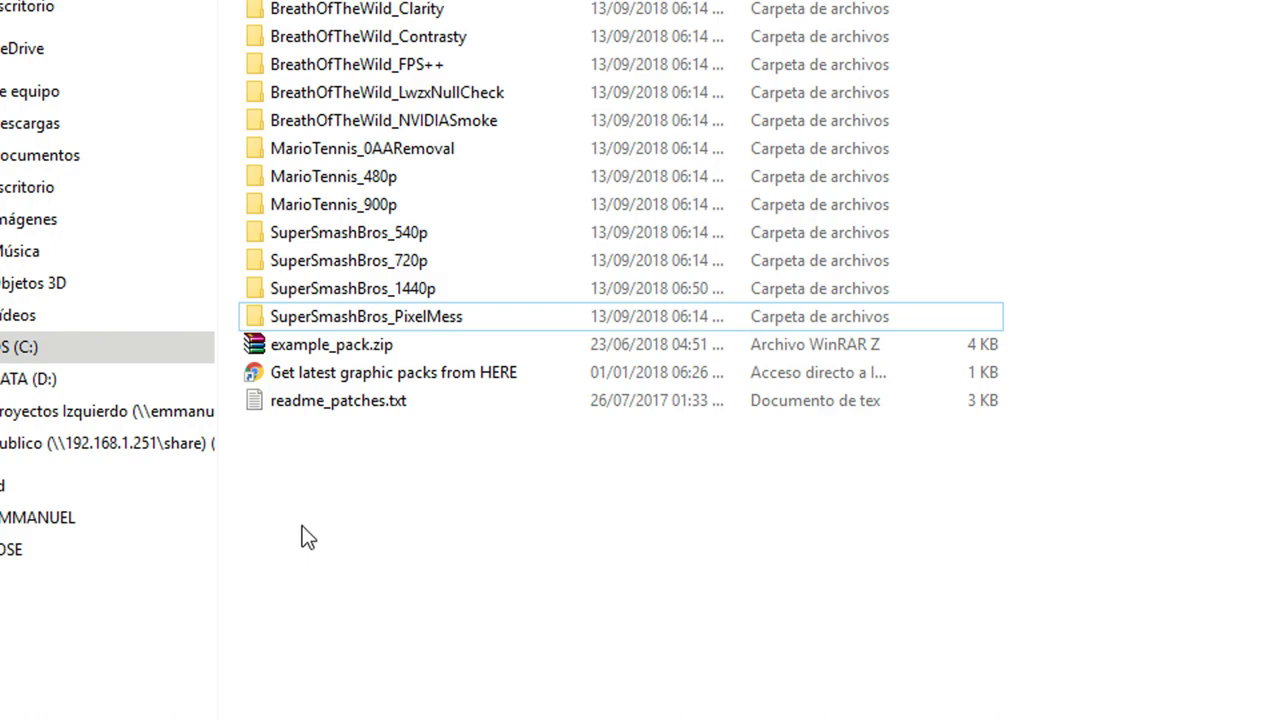
click(419, 300)
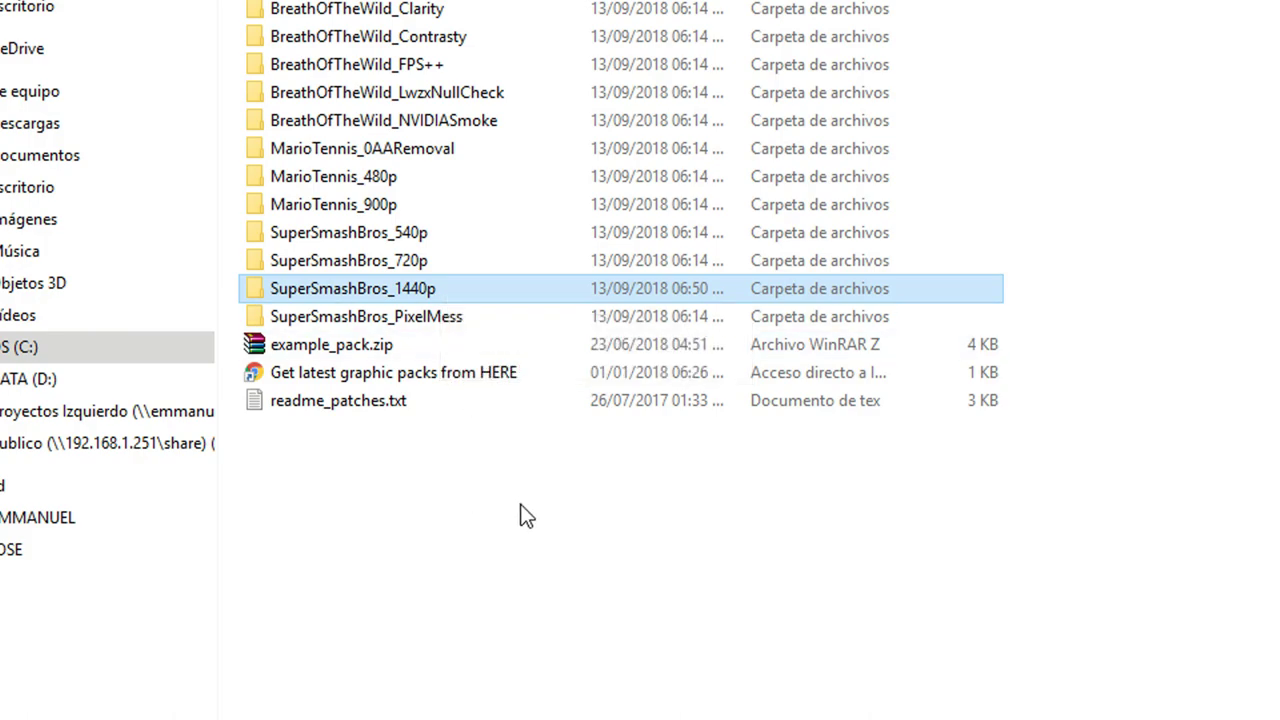
click(510, 538)
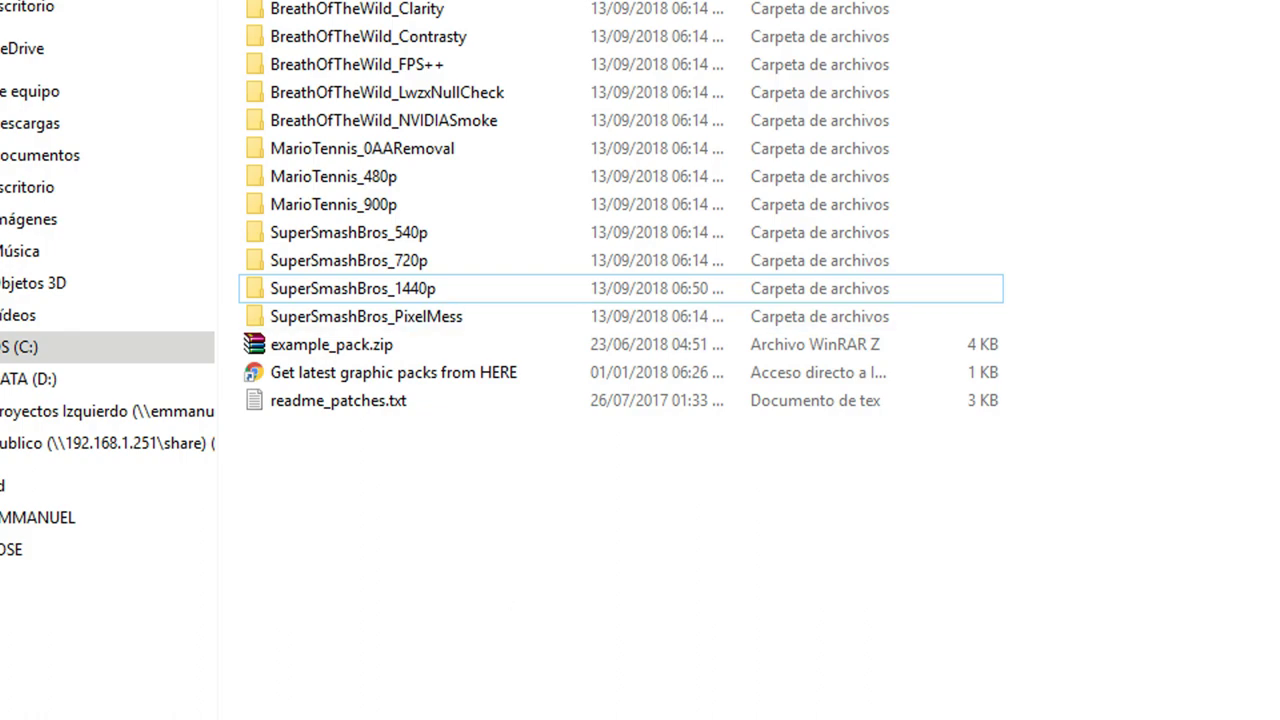
Return to the CEMU sMASH folder and open the all-users compatibility settings in the properties of Cemu.exe
key(BackSpace)
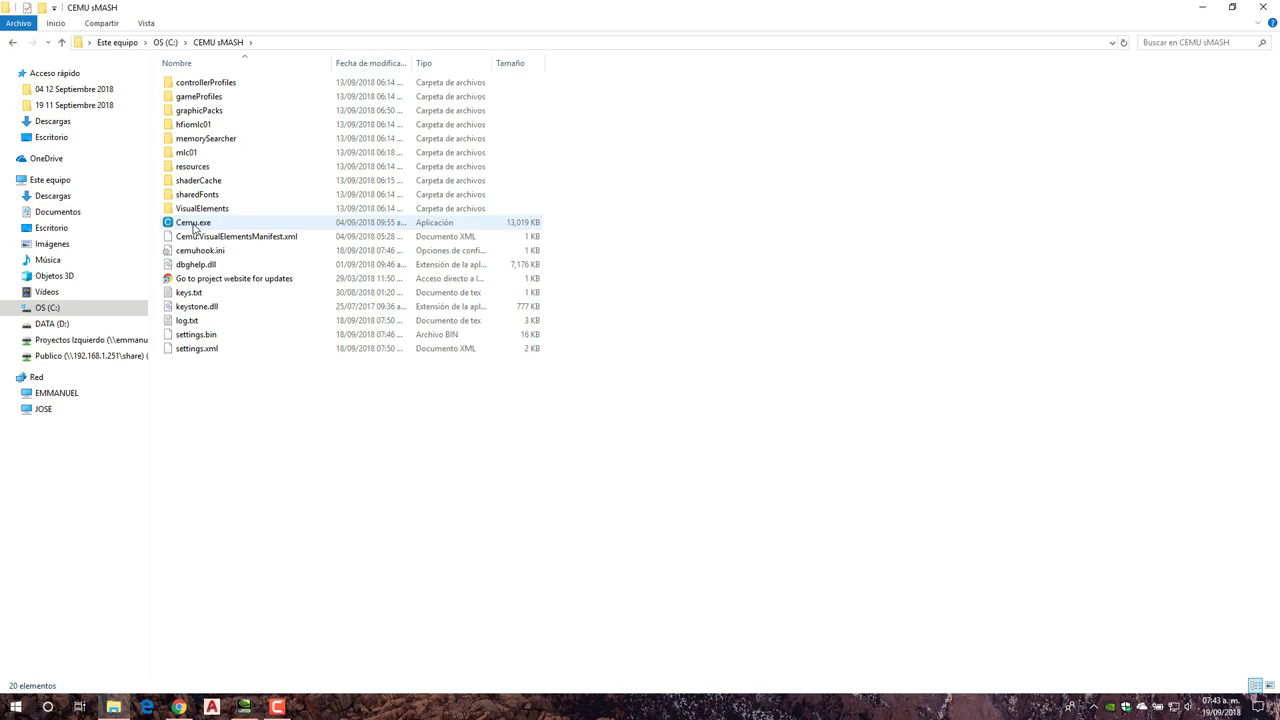
click(196, 228)
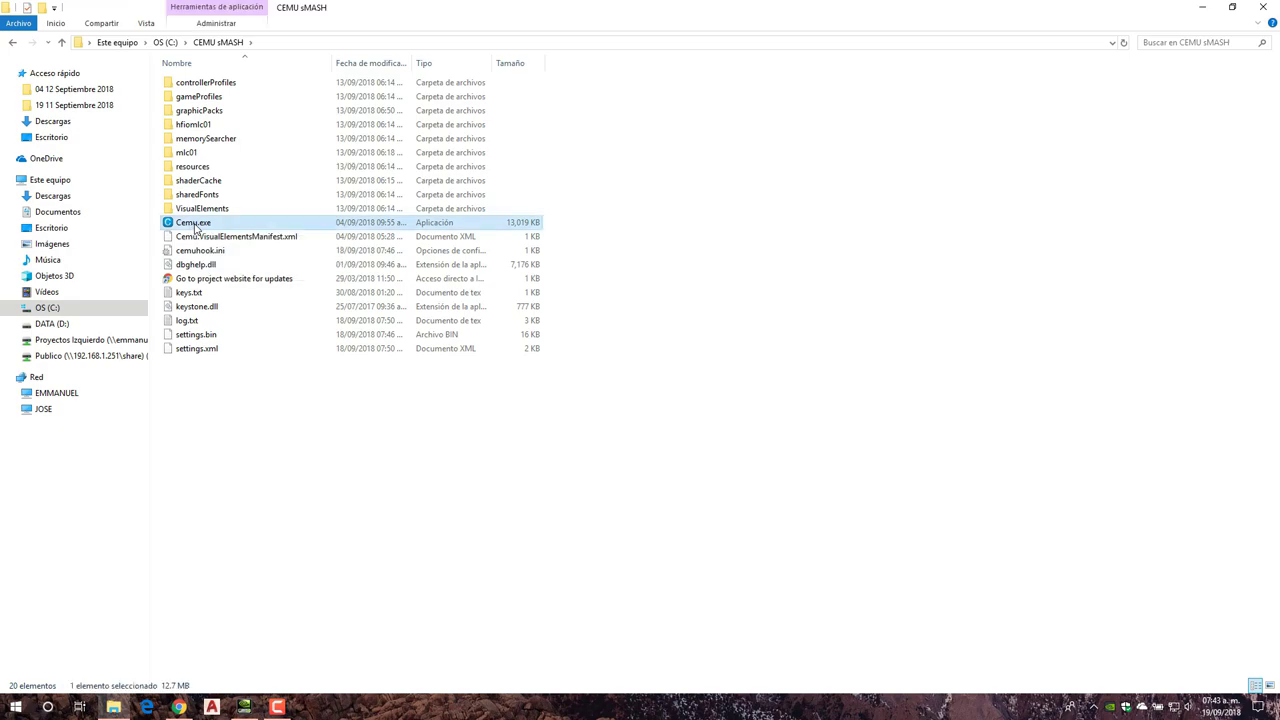
right_click(196, 228)
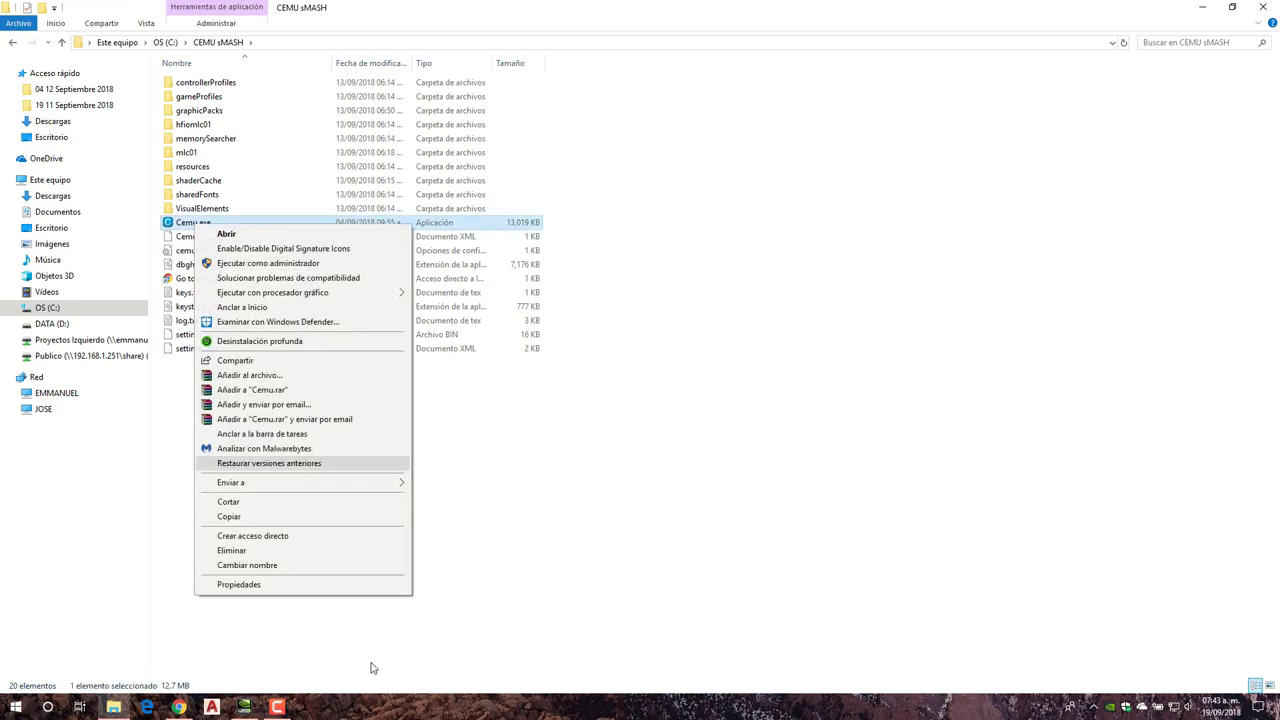
click(258, 592)
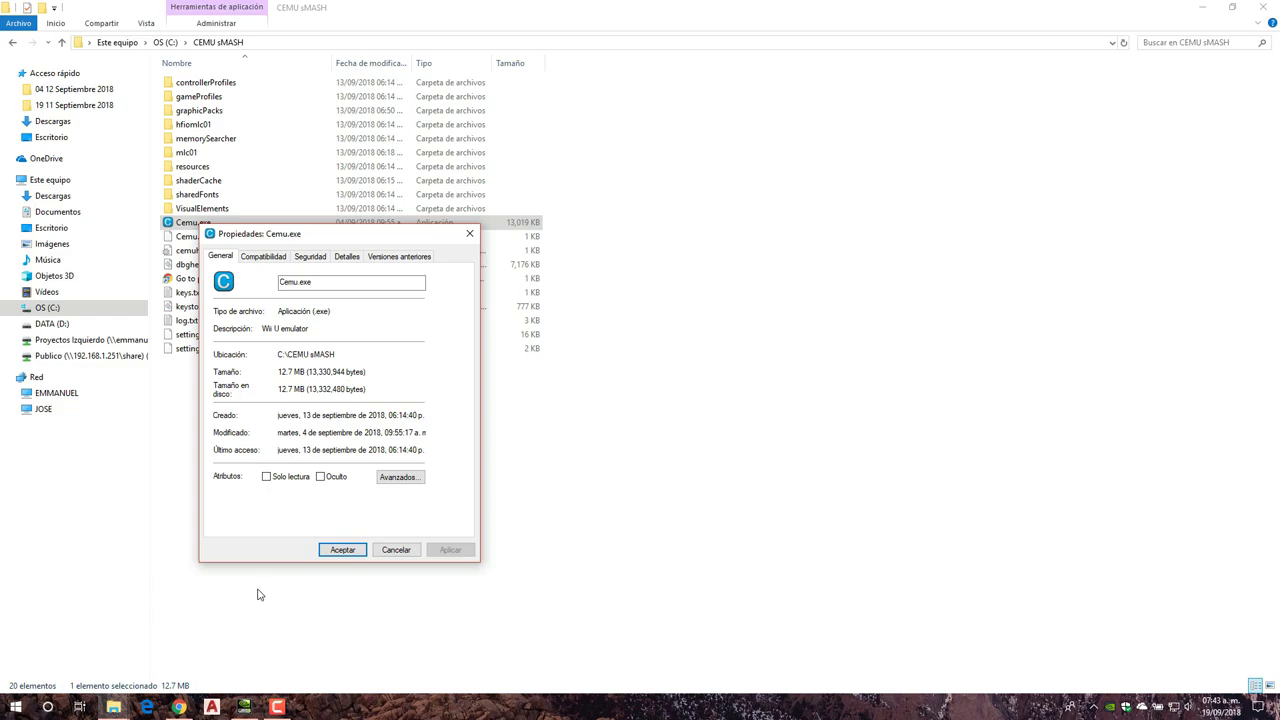
click(262, 256)
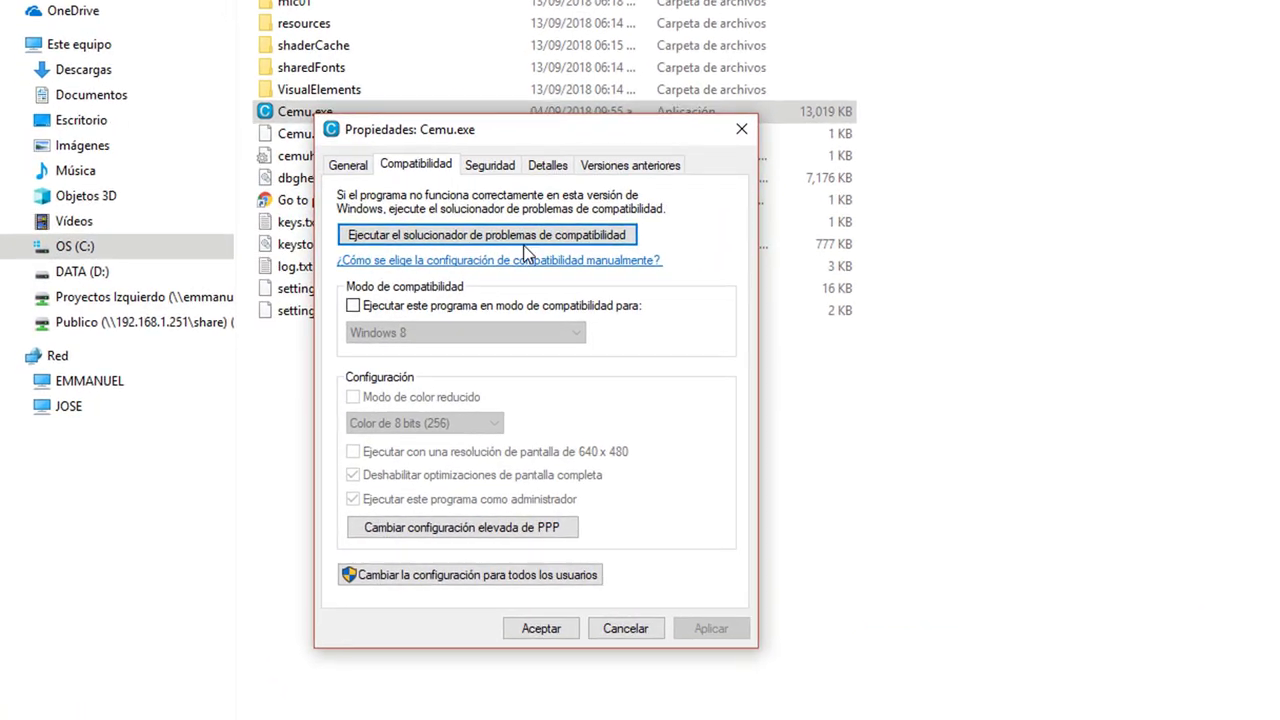
click(488, 578)
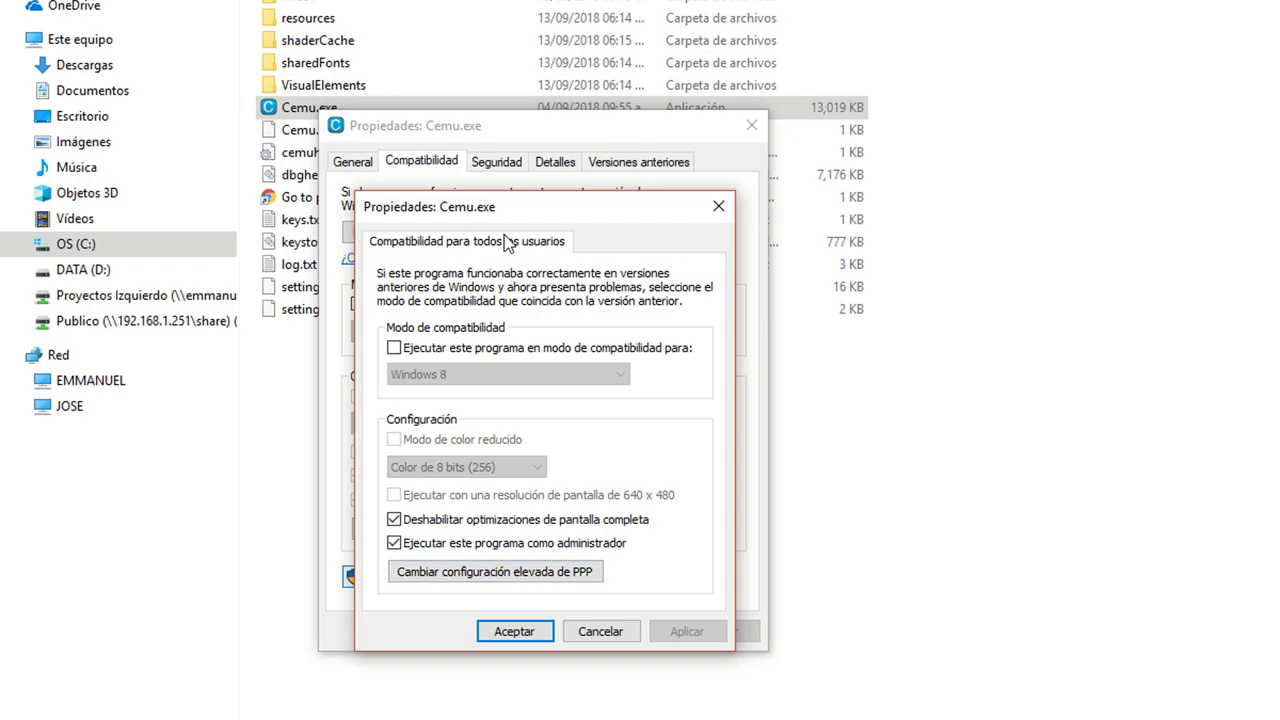
drag(513, 207, 514, 163)
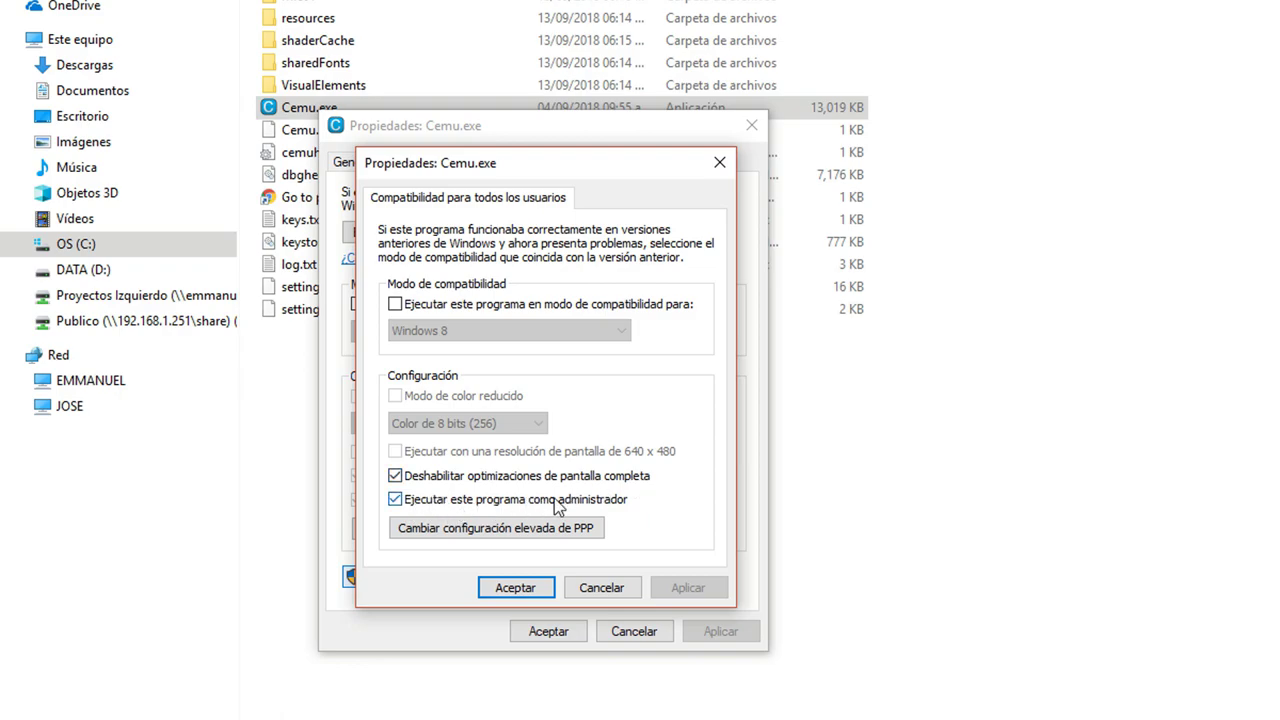
Have the high-DPI scaling override of Cemu.exe performed by Aplicación and accept all its property dialogs
click(471, 541)
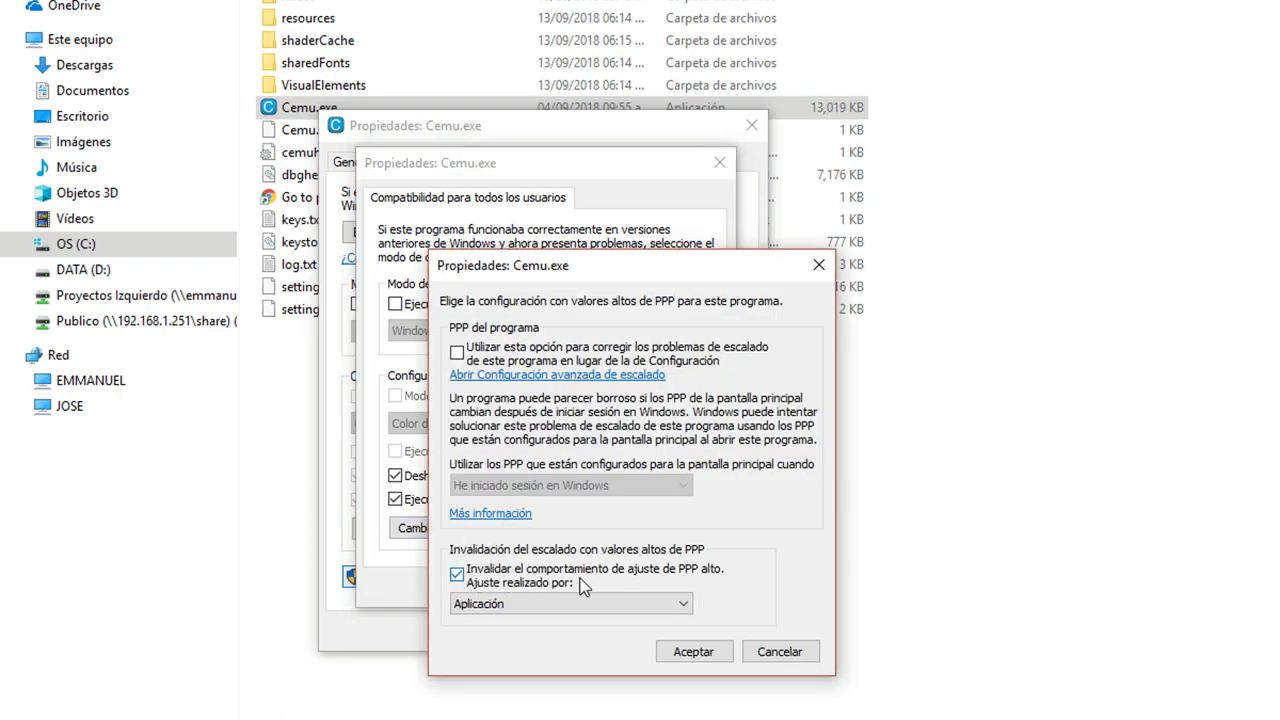
click(527, 608)
click(527, 610)
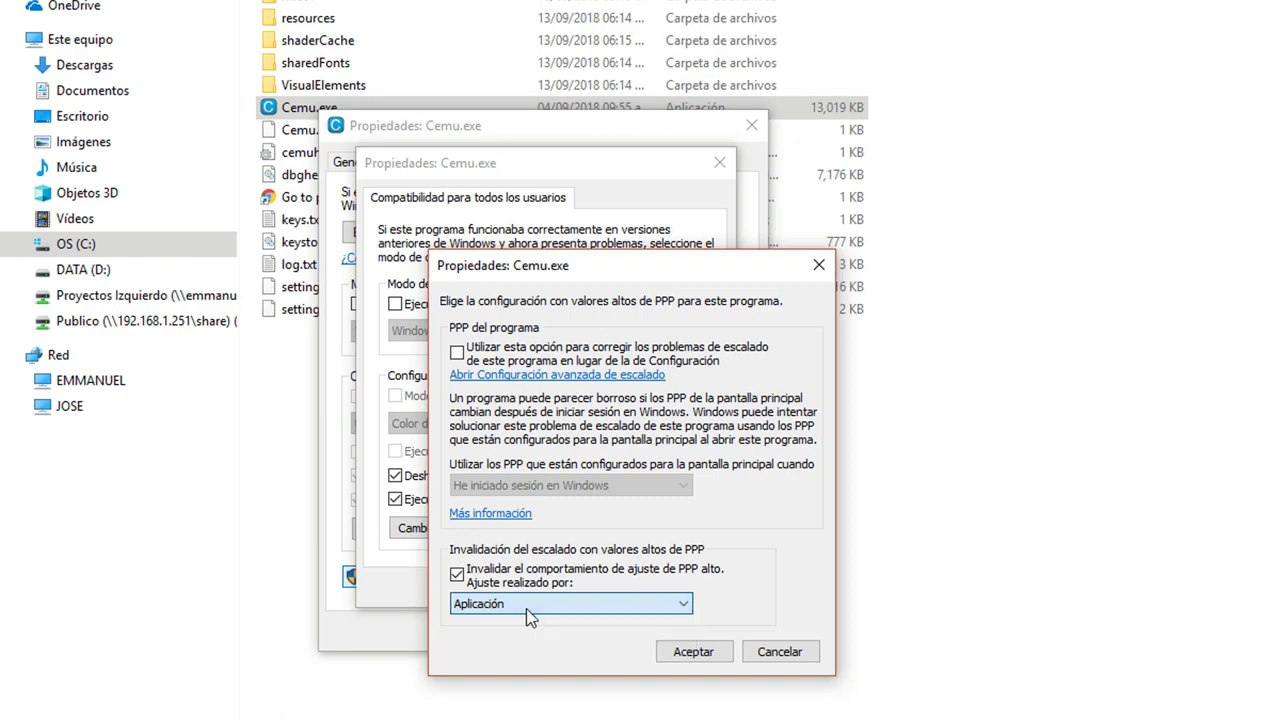
click(690, 652)
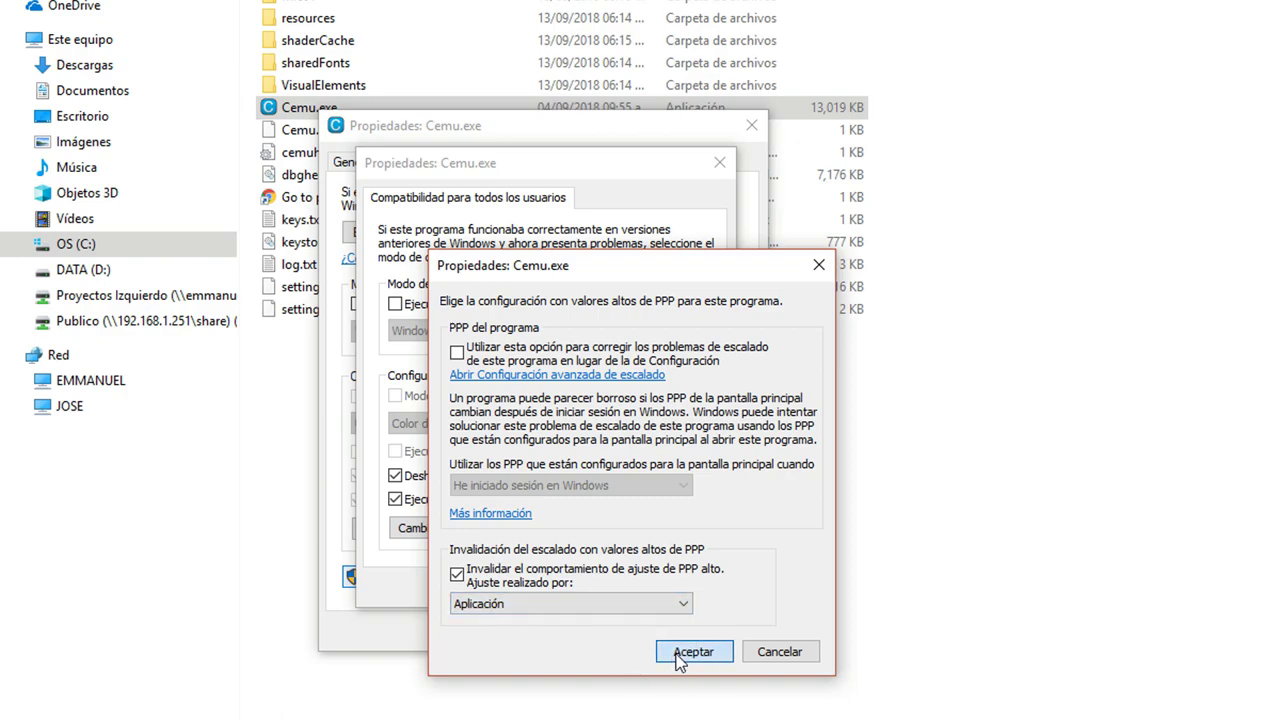
click(512, 588)
click(545, 636)
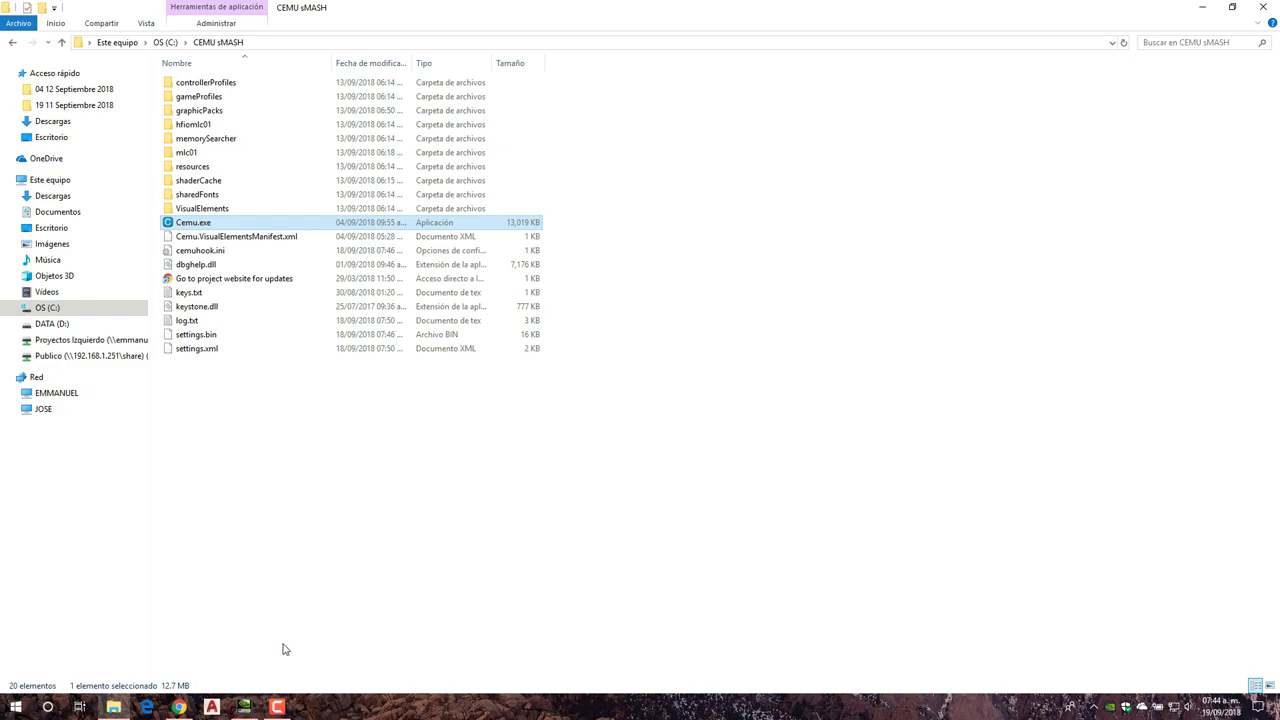
Switch to the NVIDIA Control Panel and check which option is used for the image configuration with preview
click(245, 706)
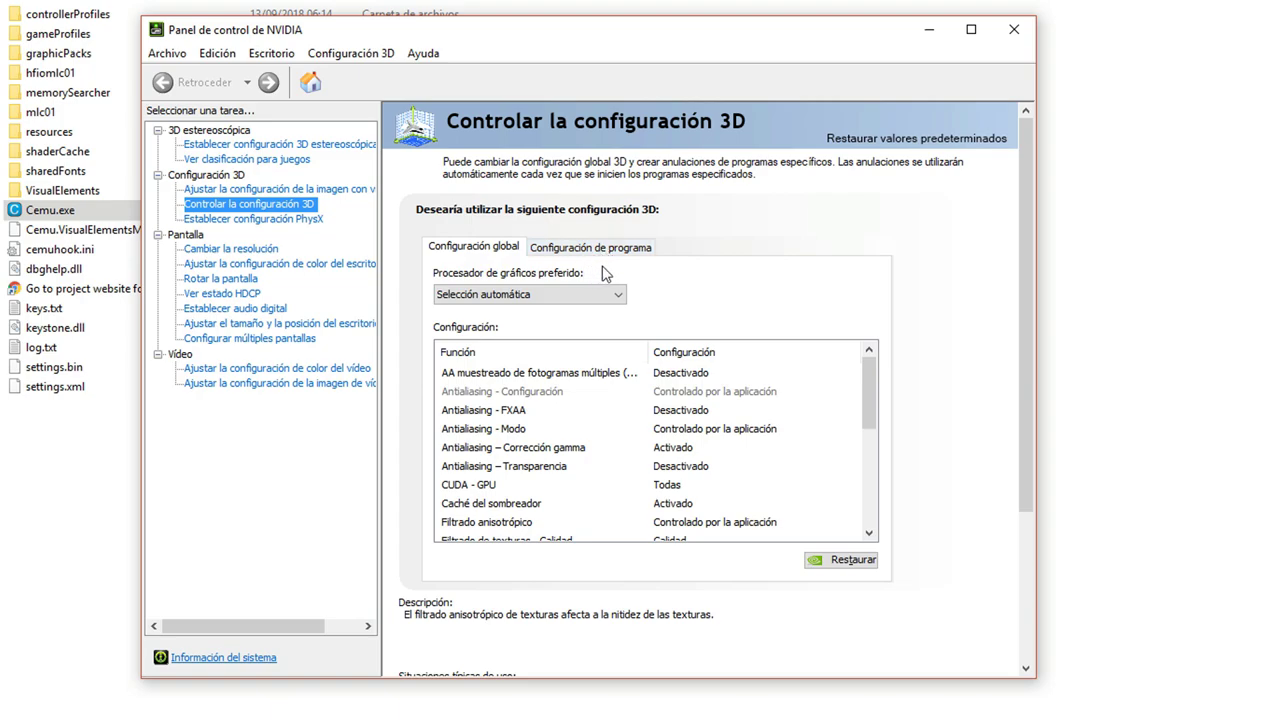
click(263, 189)
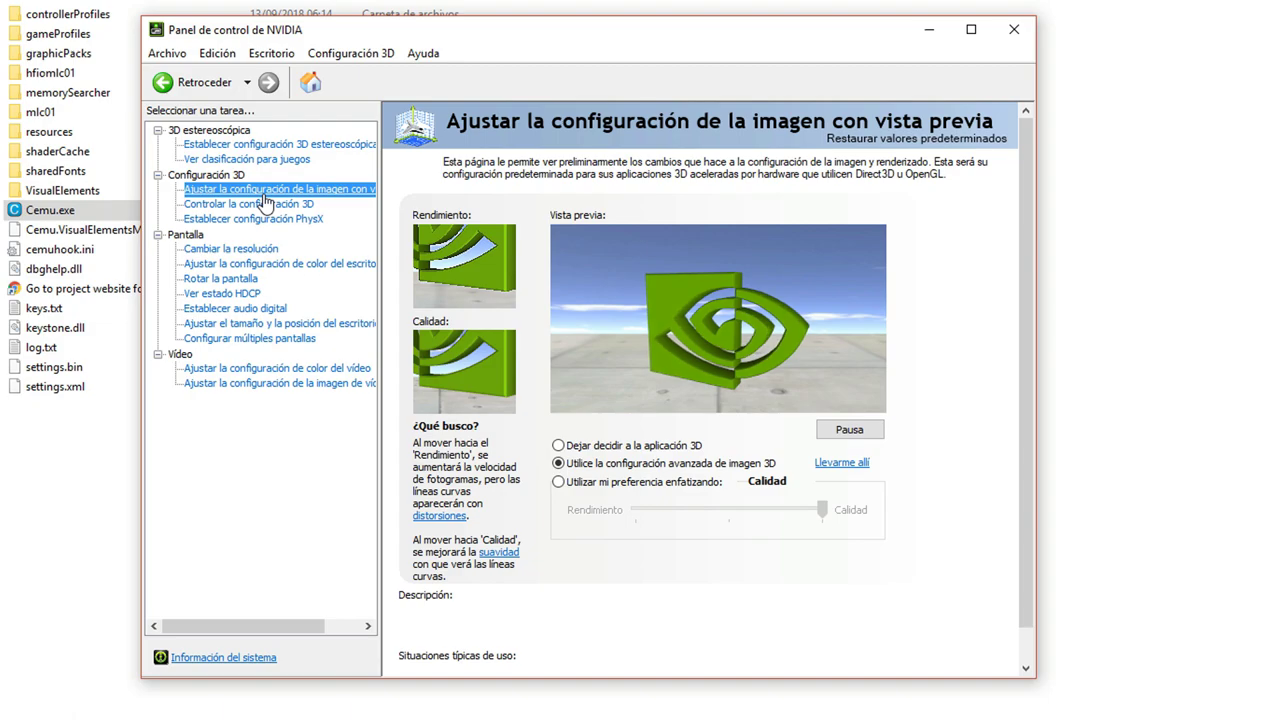
mouse_move(578, 470)
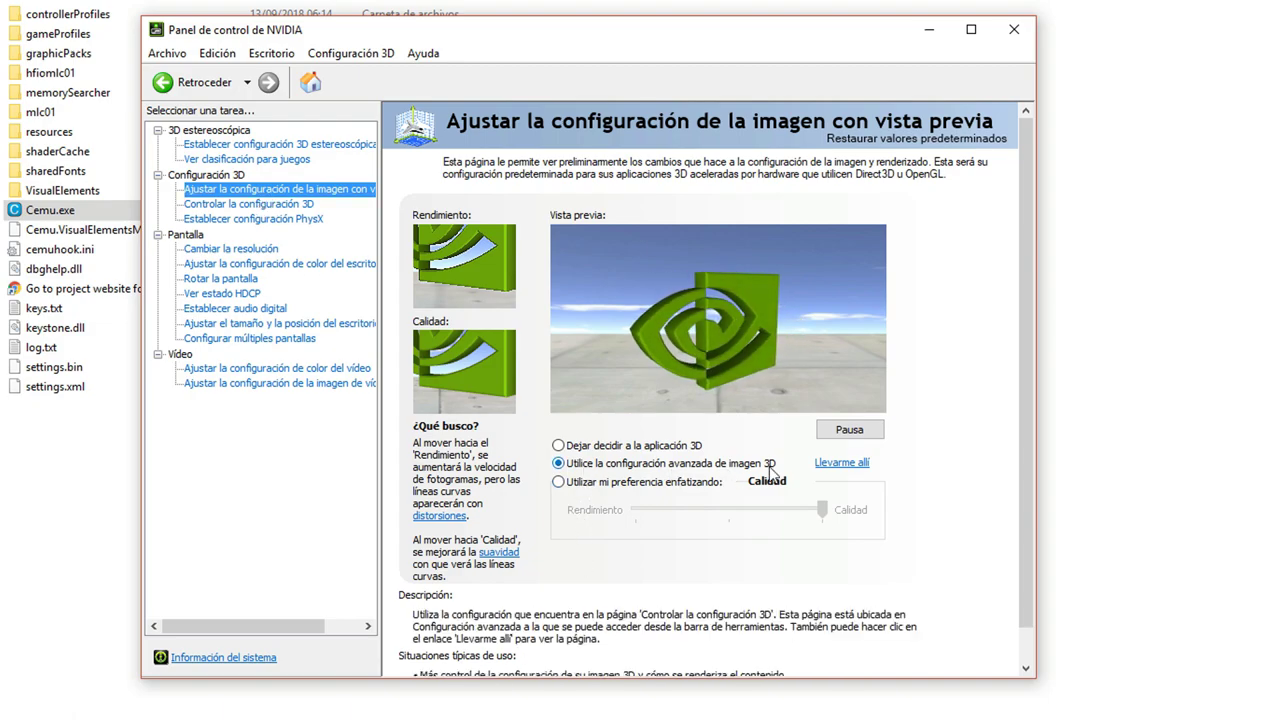
In the program-specific 3D configuration, choose CEMU (cemu.exe) and set its preferred graphics processor to Procesador NVIDIA de alto rendimiento
click(225, 206)
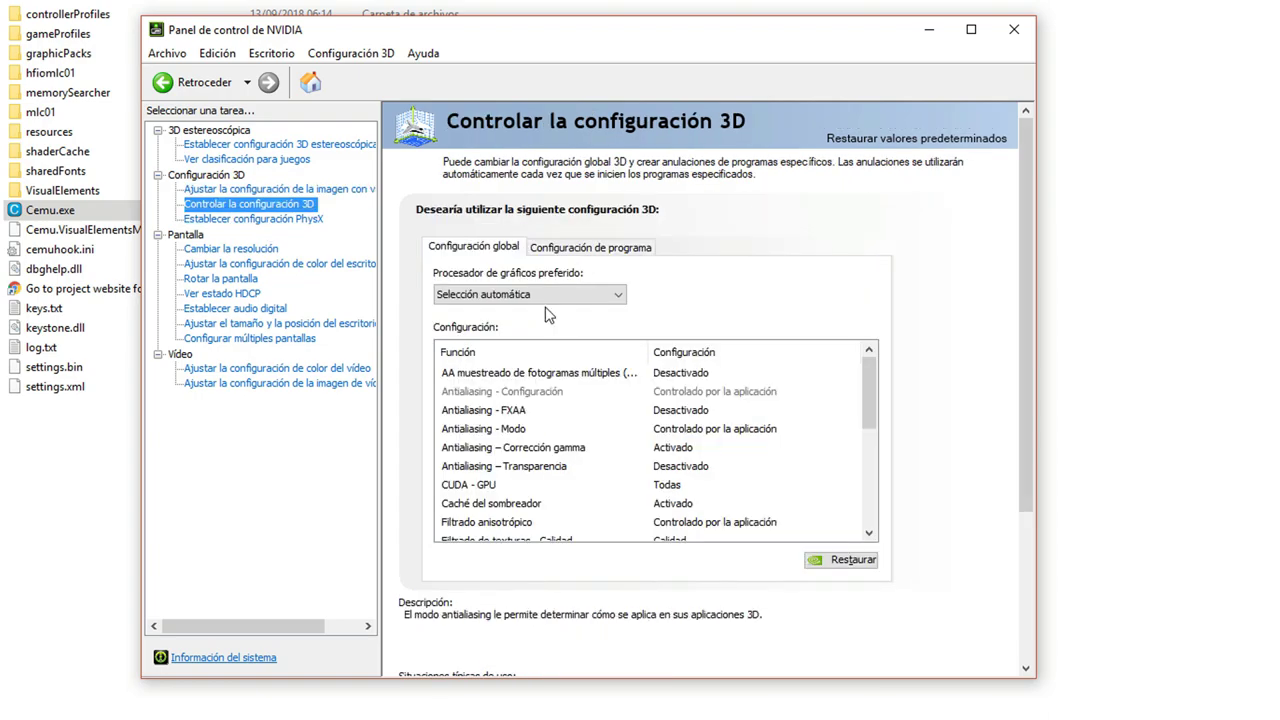
click(569, 251)
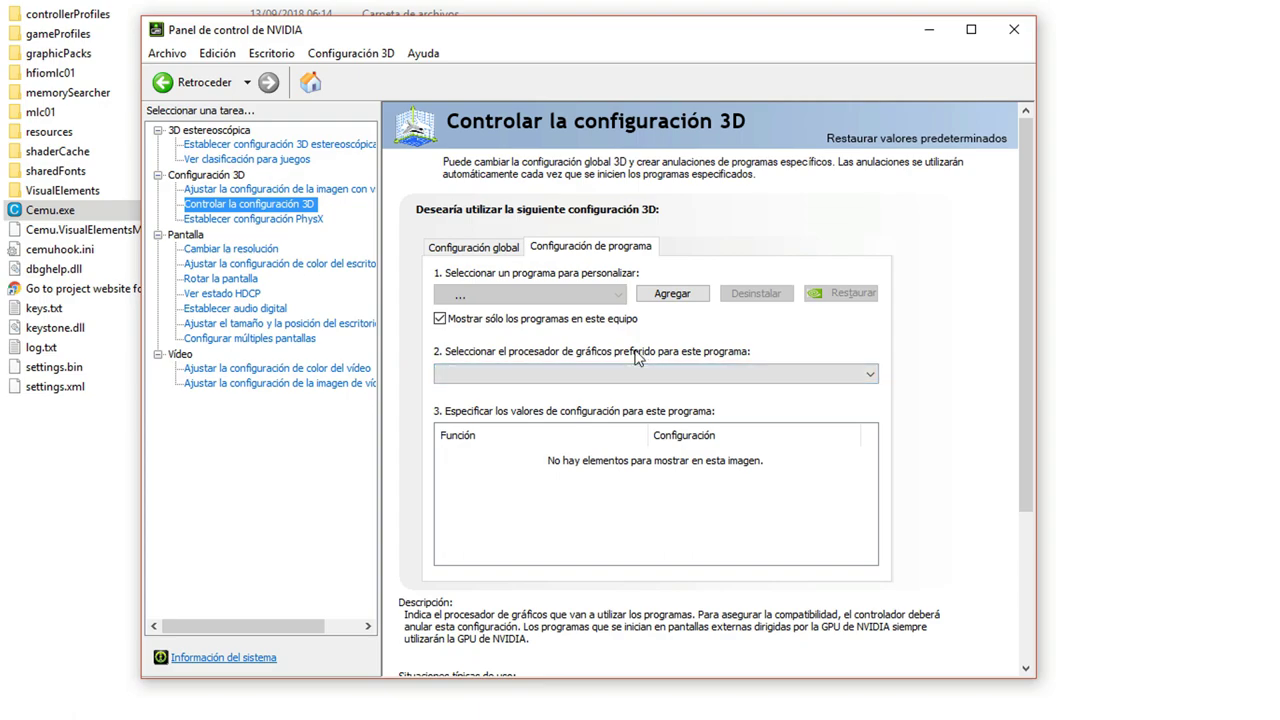
click(606, 298)
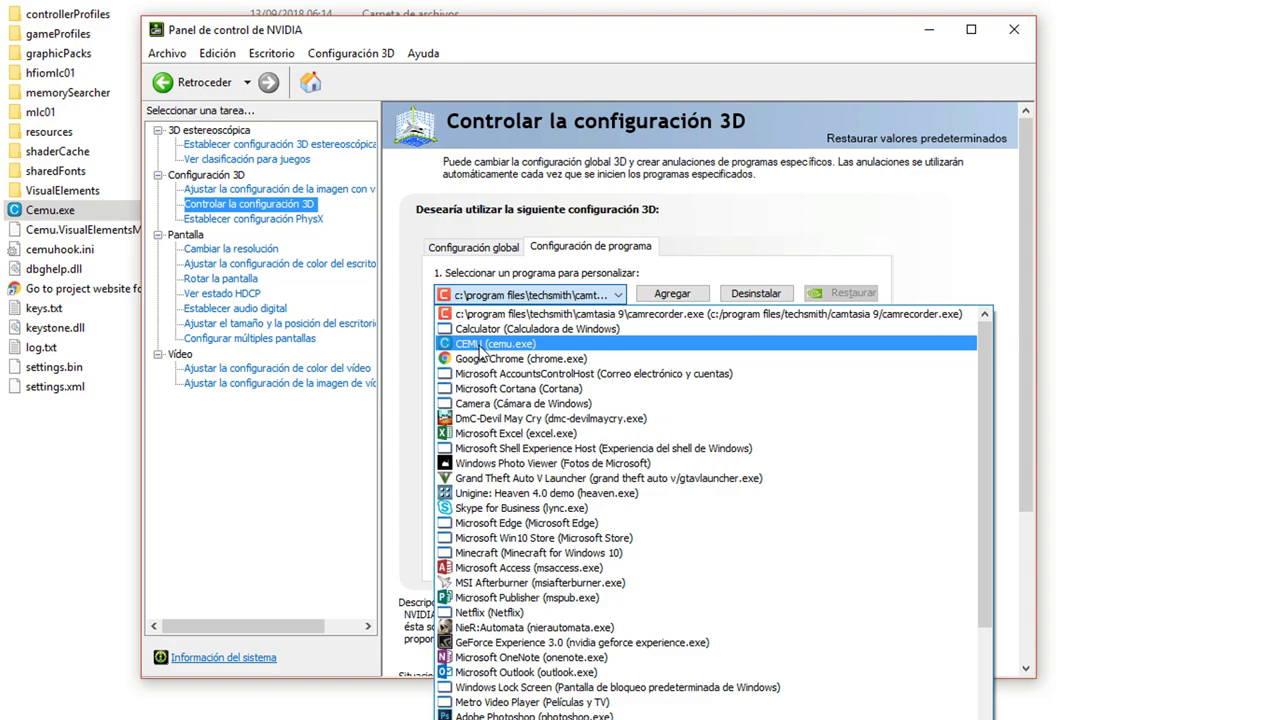
click(479, 346)
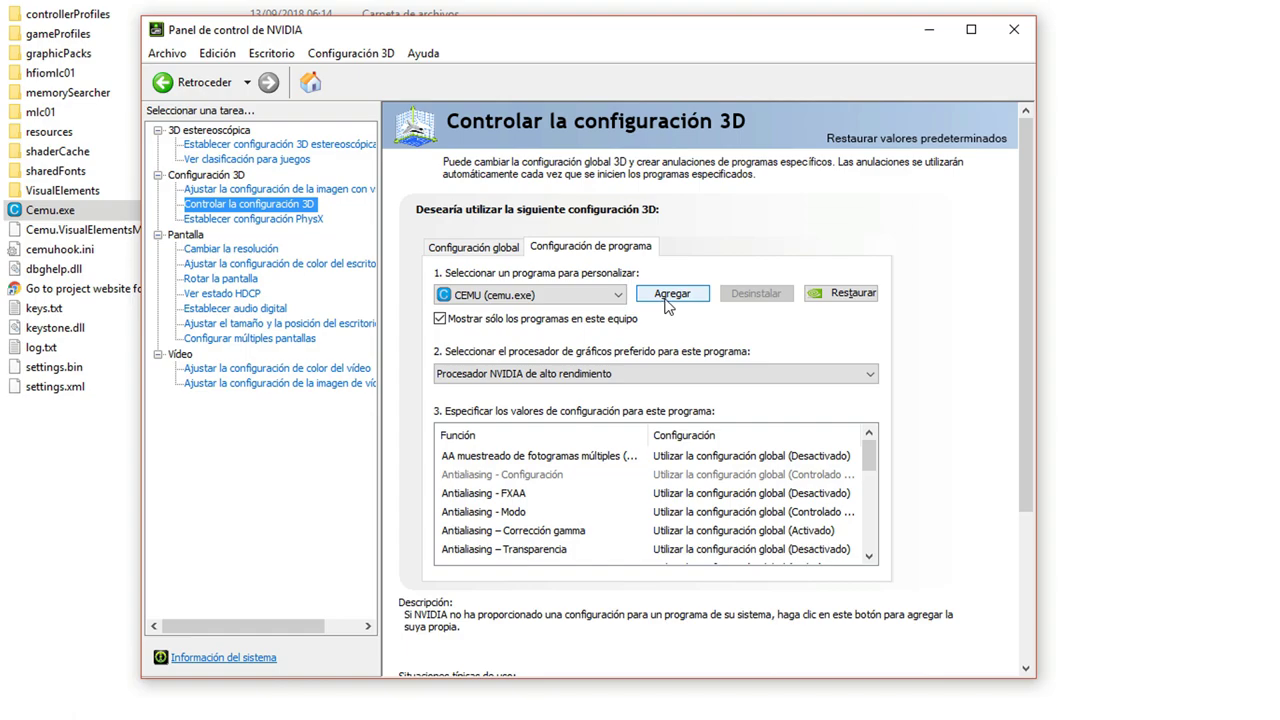
click(537, 386)
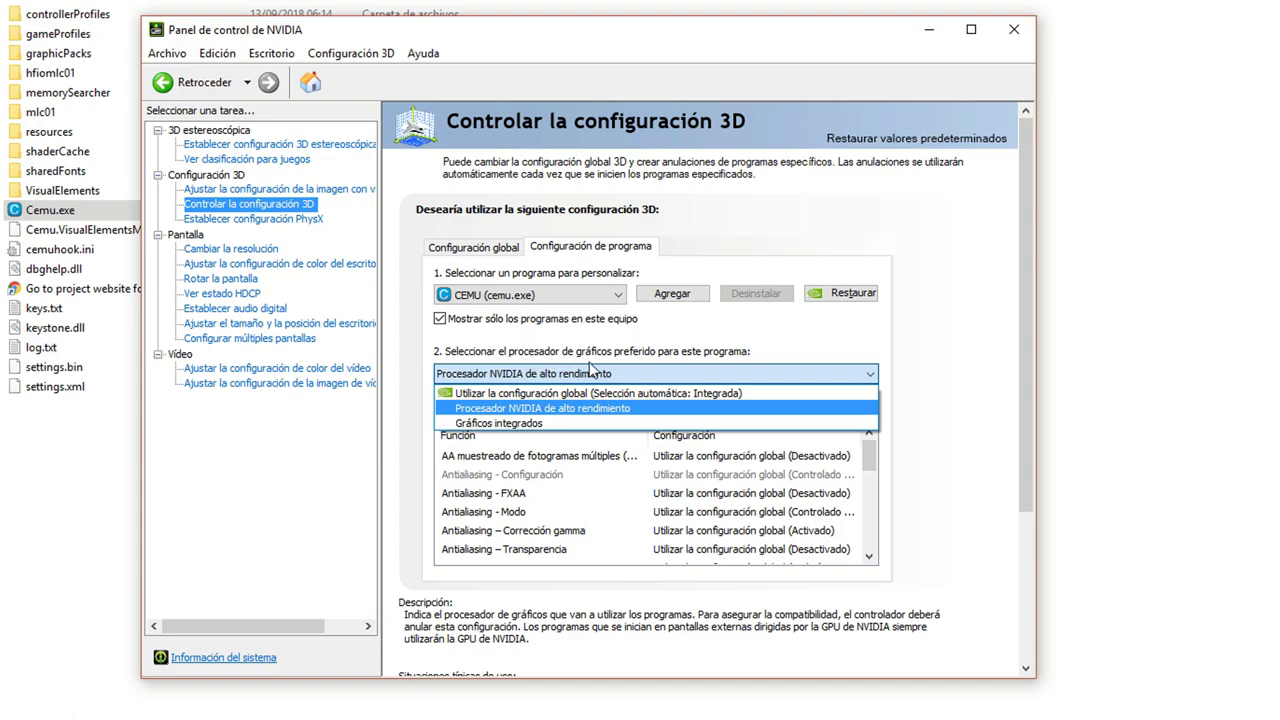
click(542, 410)
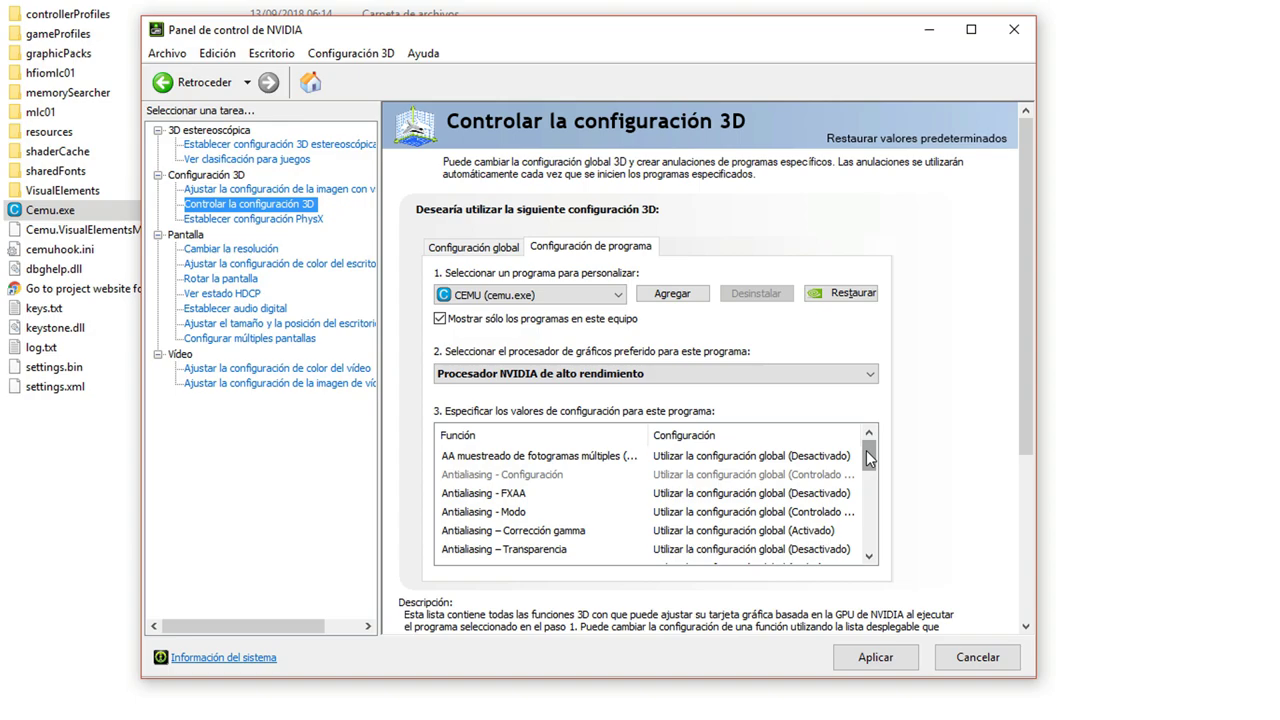
Examine CEMU's 3D function values from texture filtering down to triple buffering, widening the function column to read the full names
drag(866, 450, 873, 487)
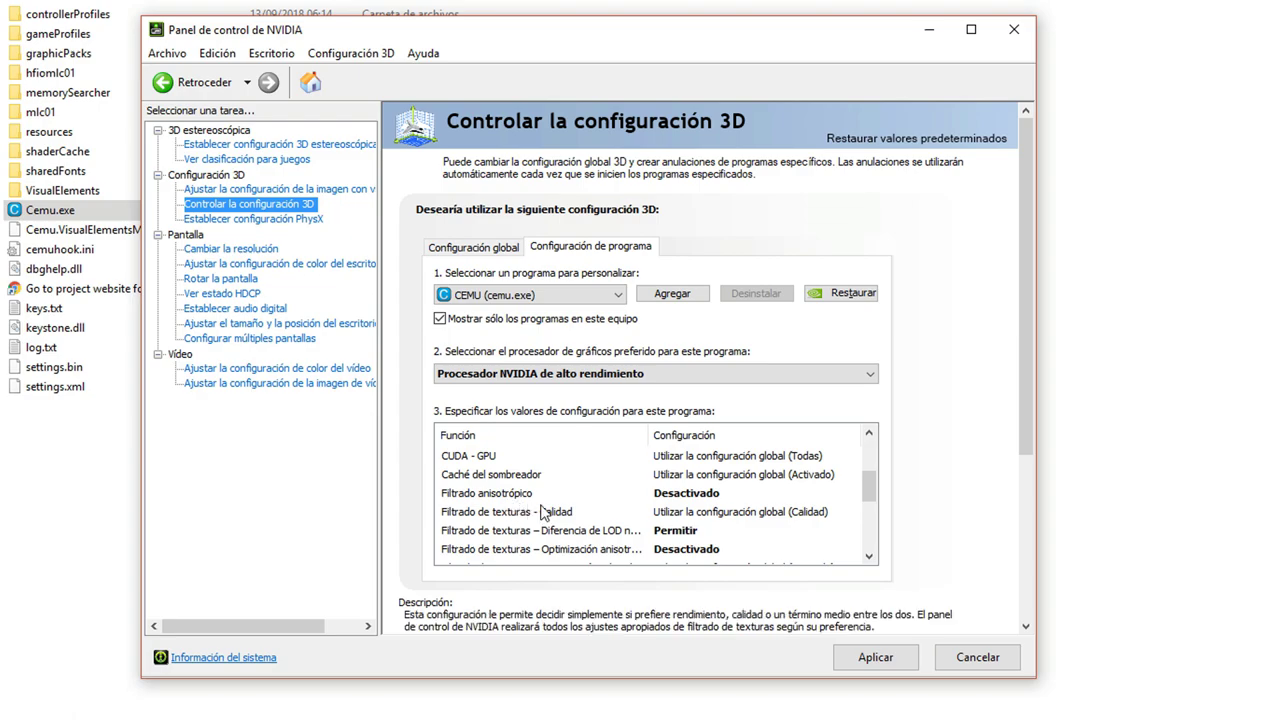
scroll(866, 487, down, 1)
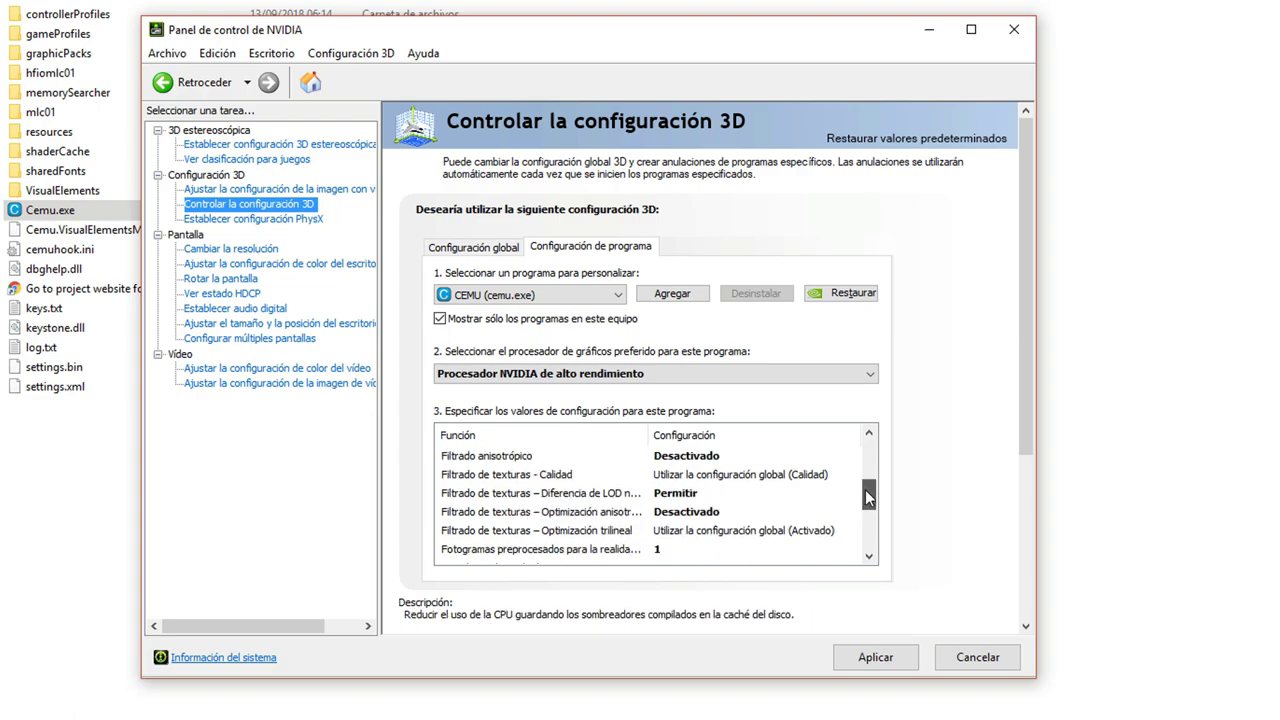
drag(649, 433, 681, 433)
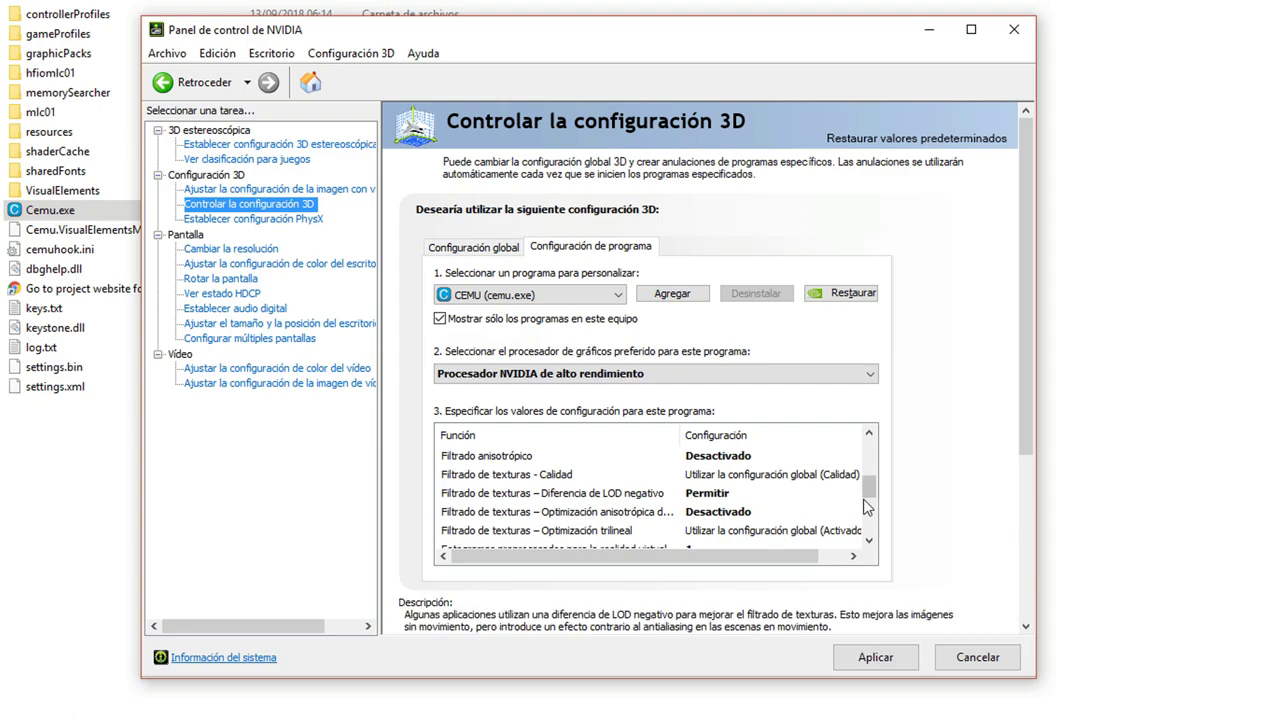
scroll(672, 522, down, 1)
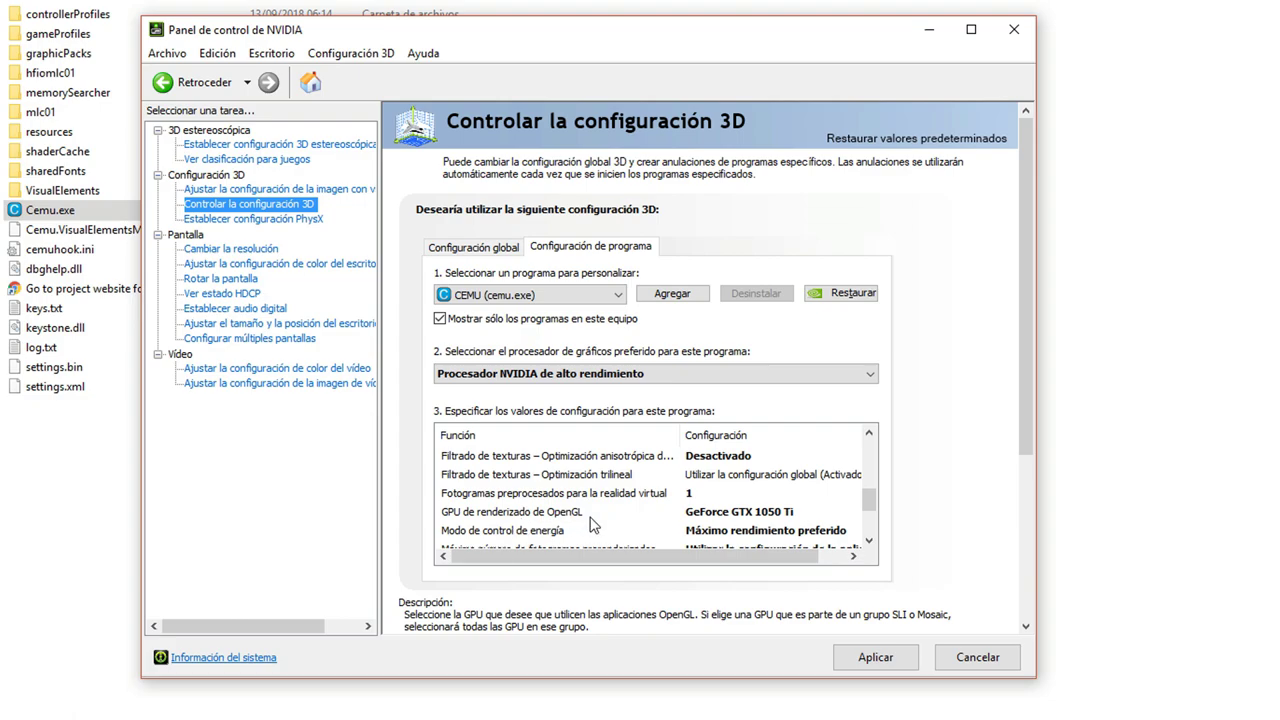
drag(871, 498, 872, 509)
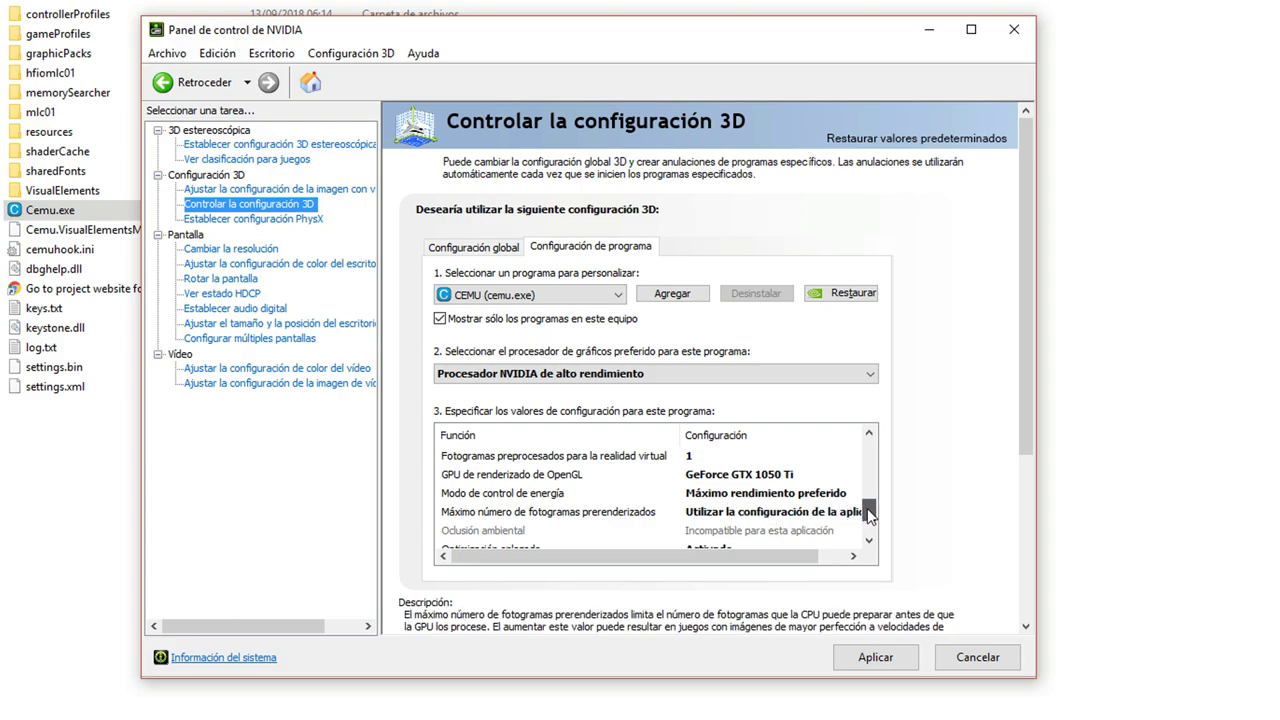
drag(867, 507, 868, 513)
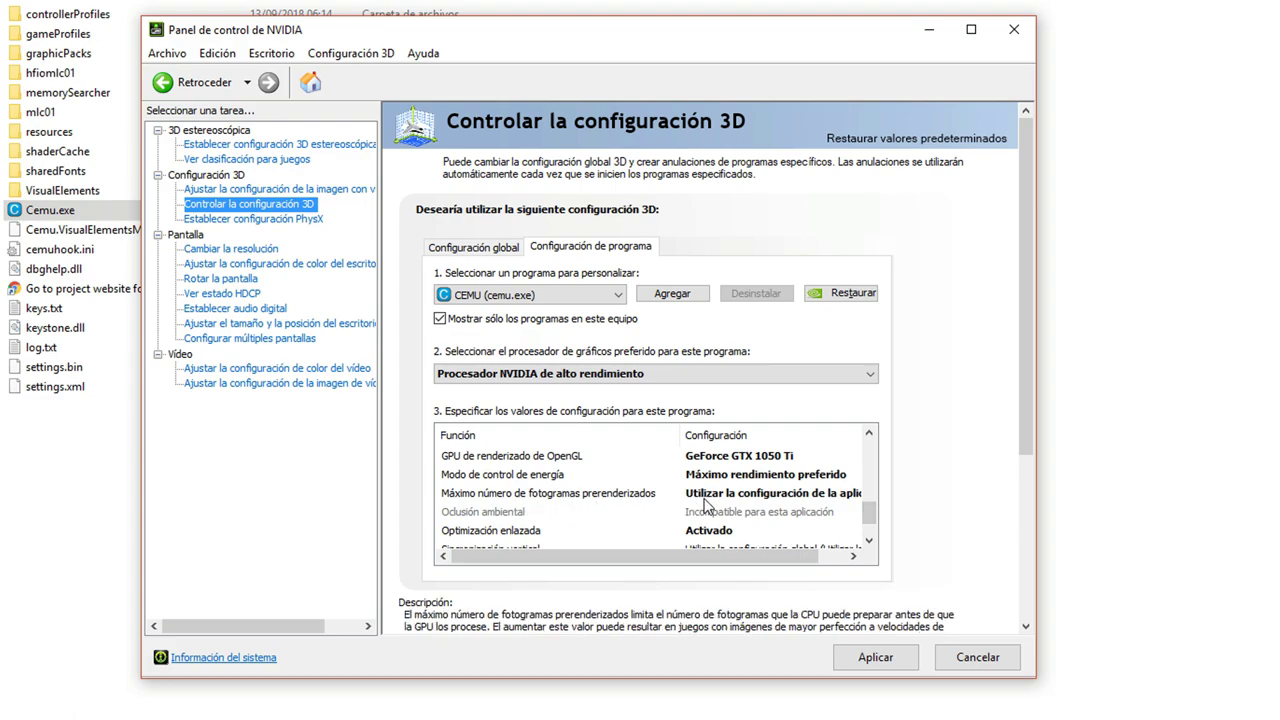
drag(867, 510, 866, 521)
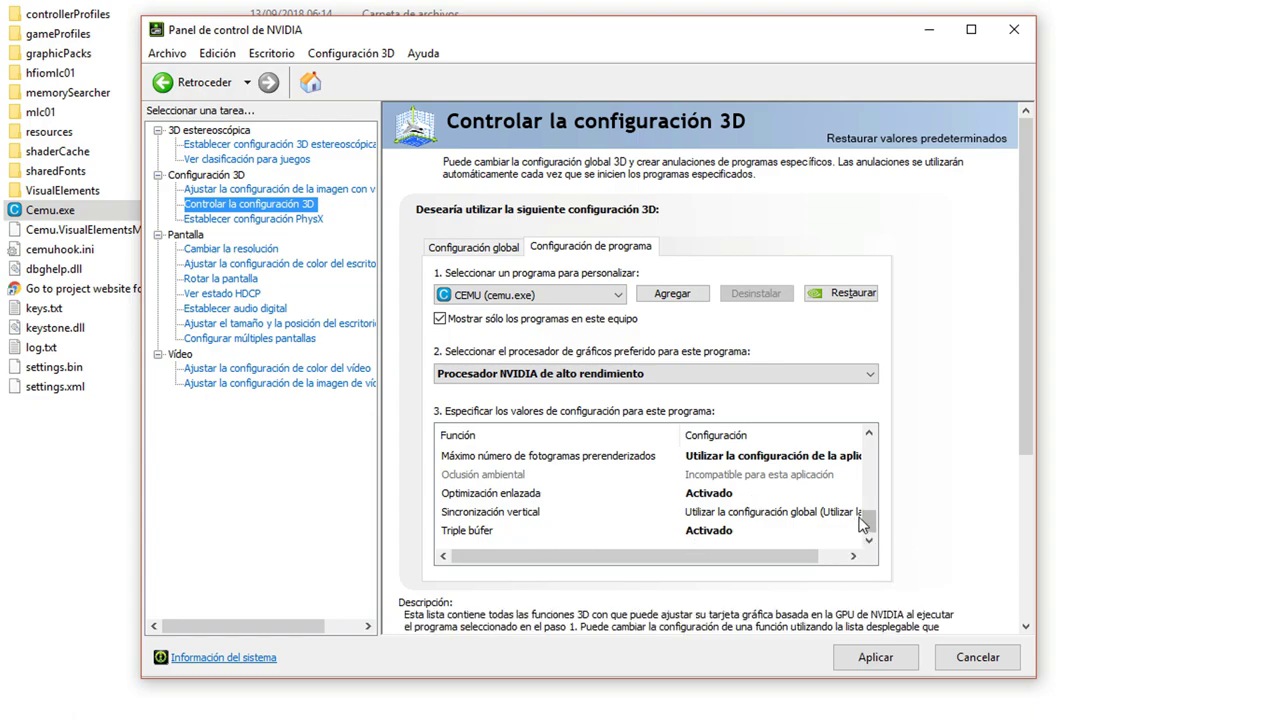
Apply the program-specific 3D settings for CEMU and close the NVIDIA Control Panel
click(876, 659)
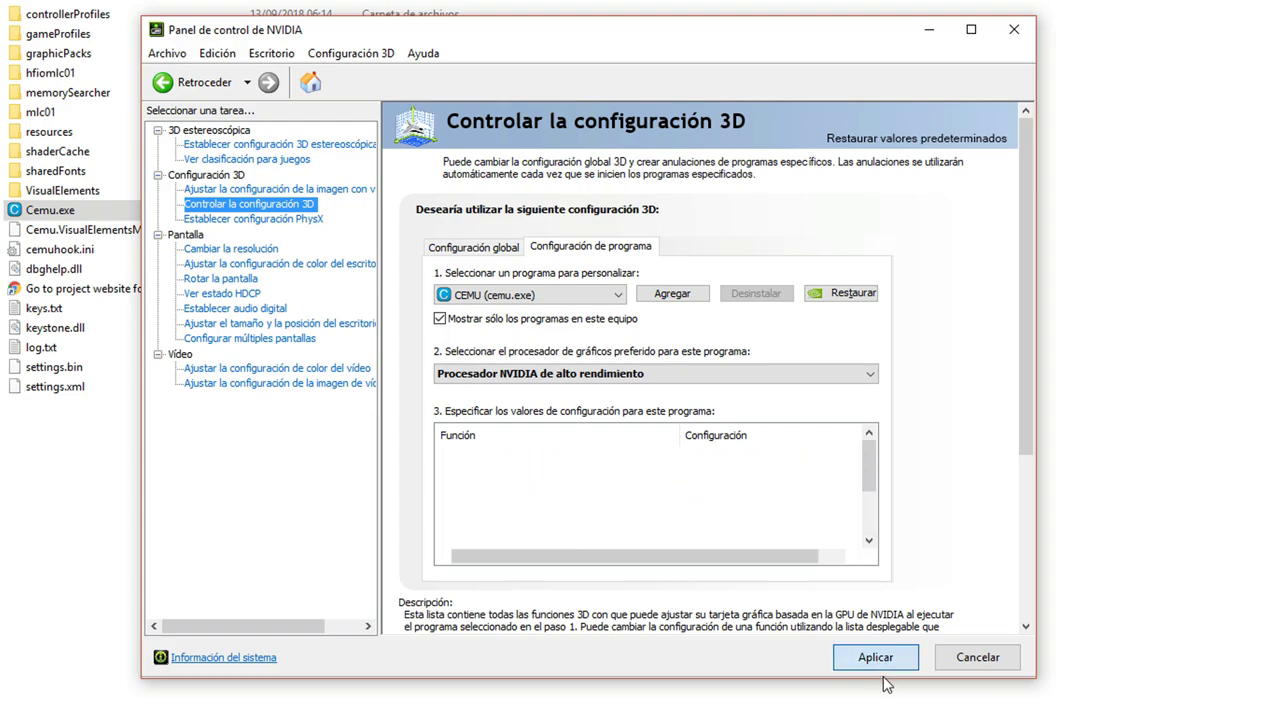
click(1013, 31)
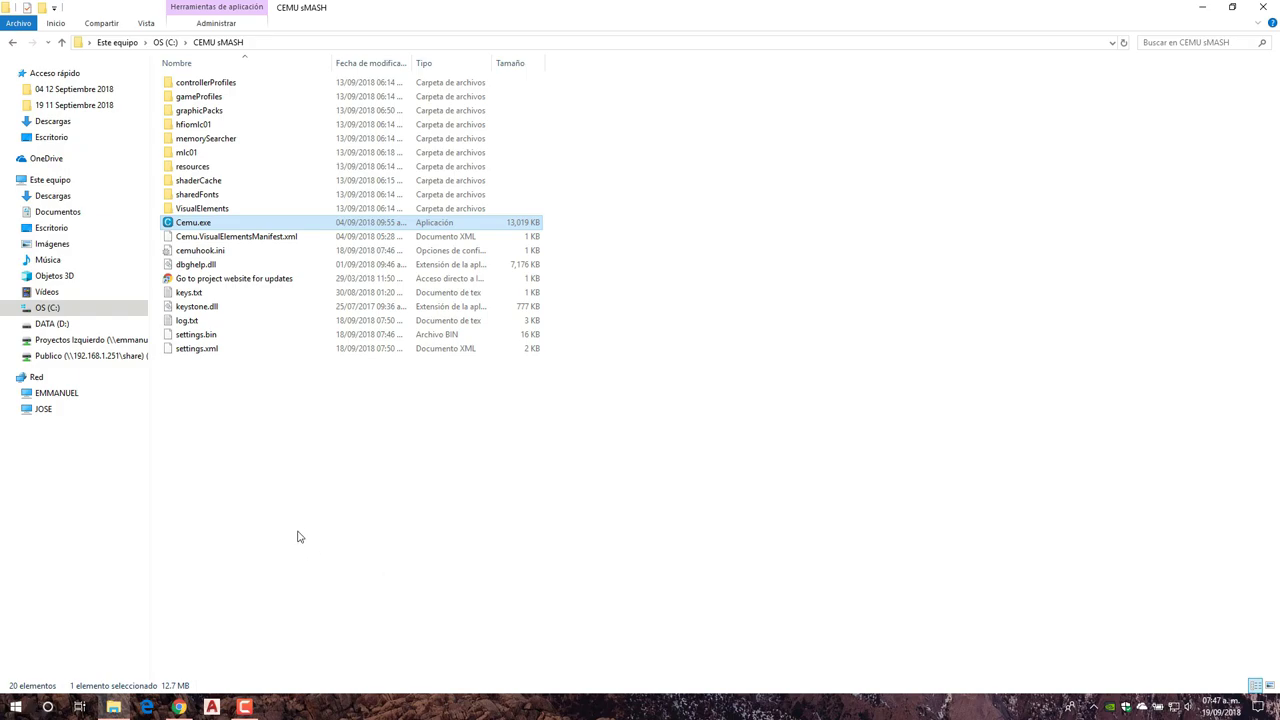
Launch Cemu.exe from the CEMU sMASH folder and check which GPU buffer cache accuracy is selected
double_click(190, 223)
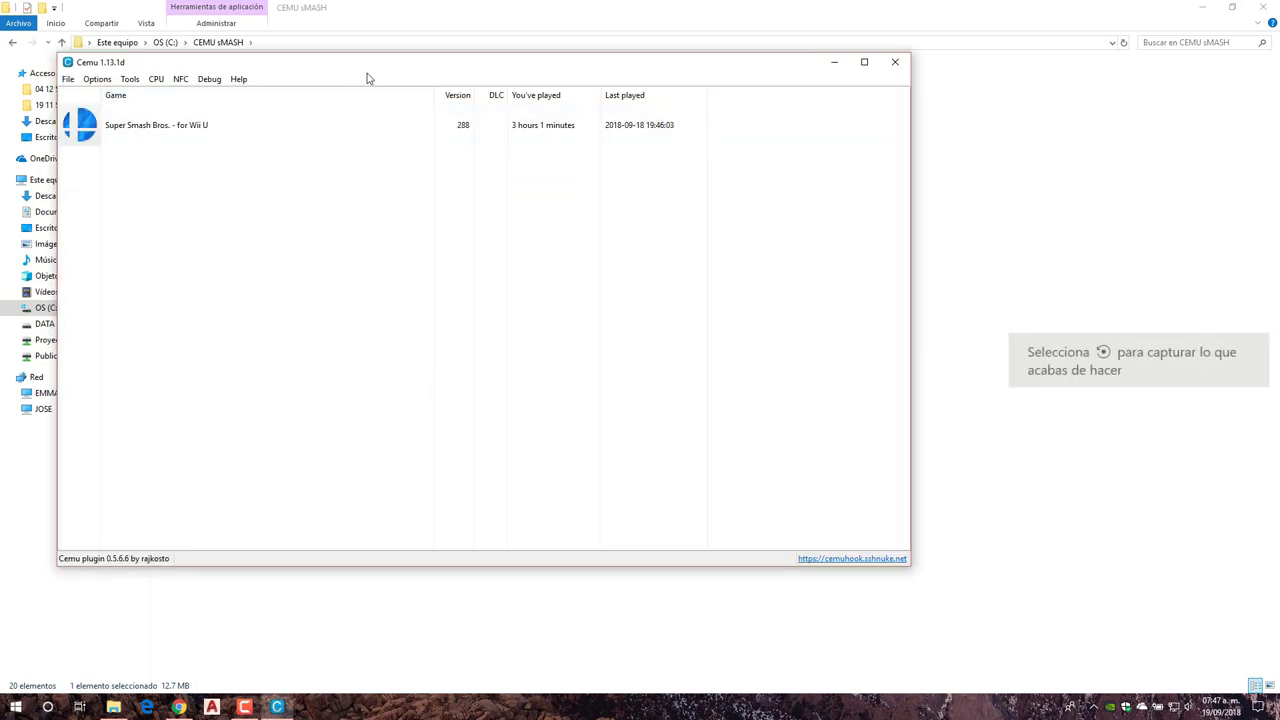
drag(397, 72, 491, 106)
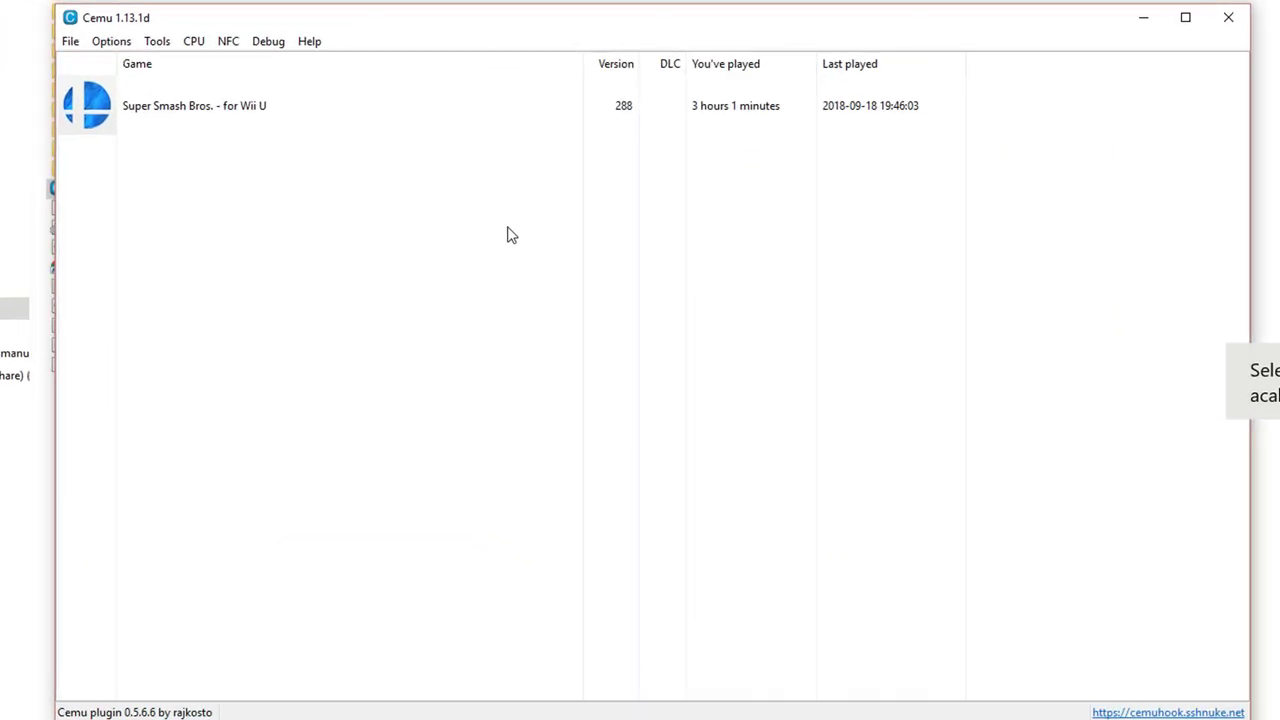
click(108, 50)
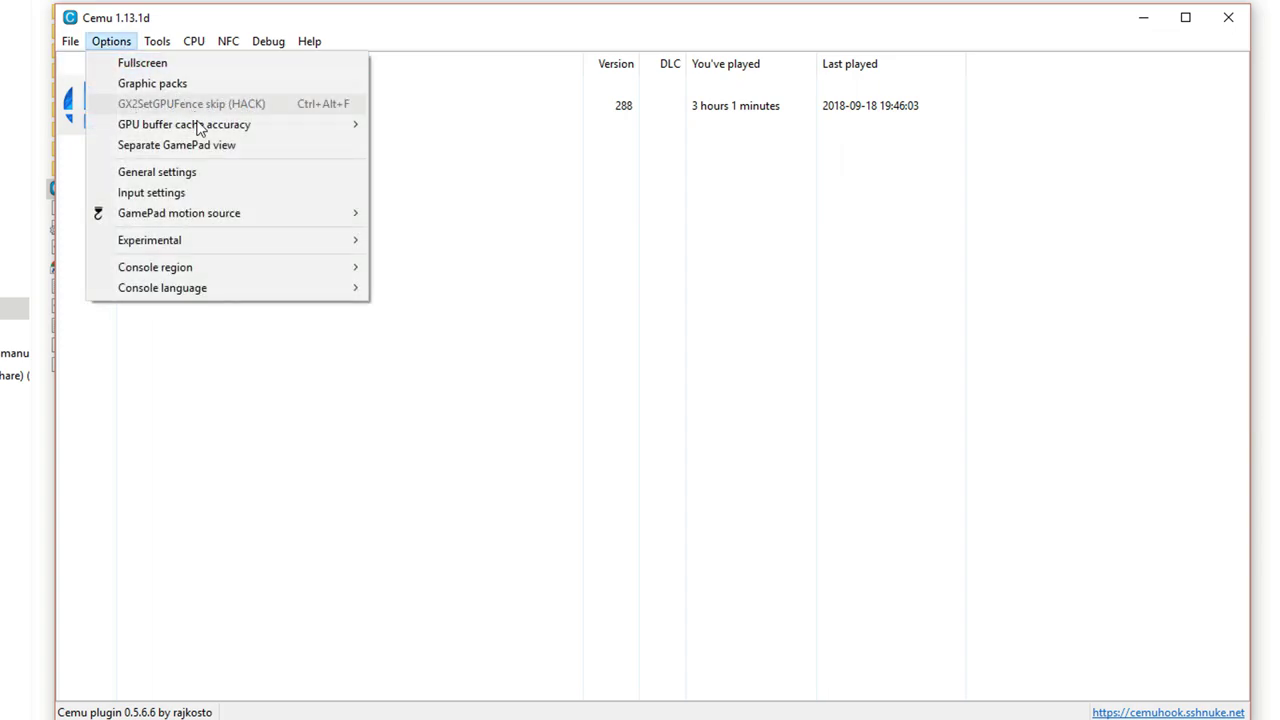
mouse_move(193, 130)
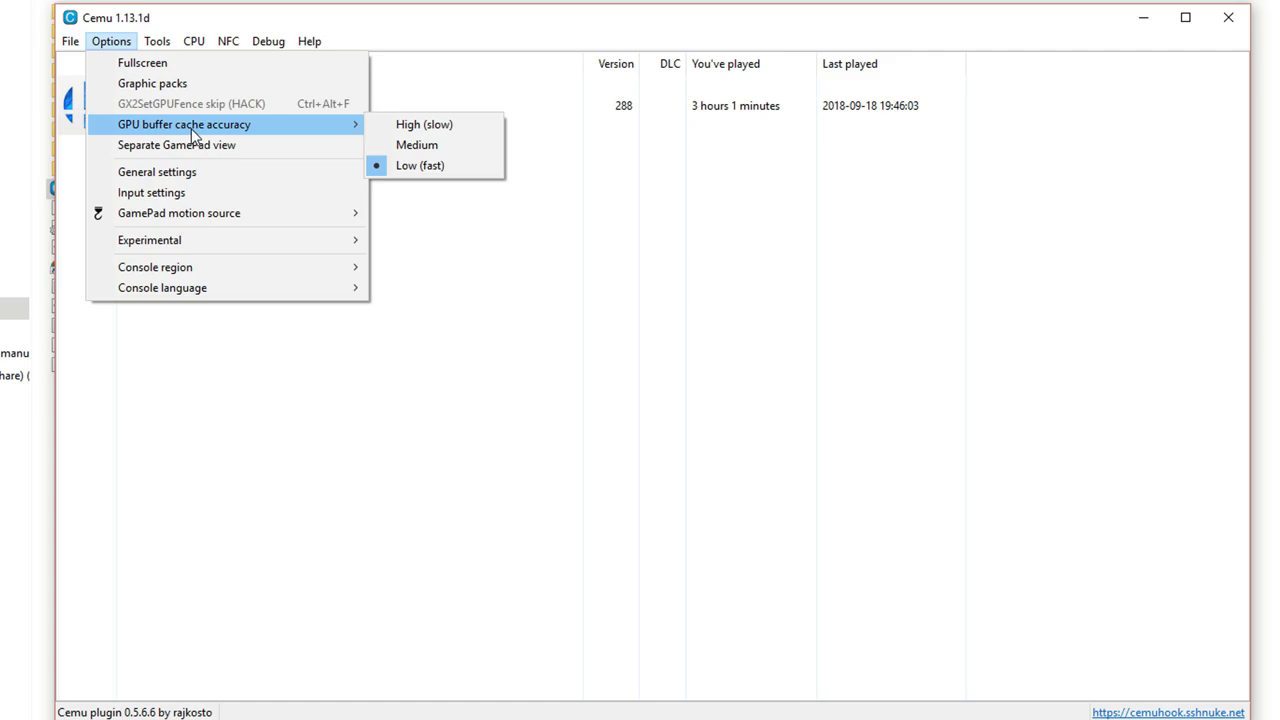
Review the game path, graphics and audio options in Cemu's general settings
click(178, 179)
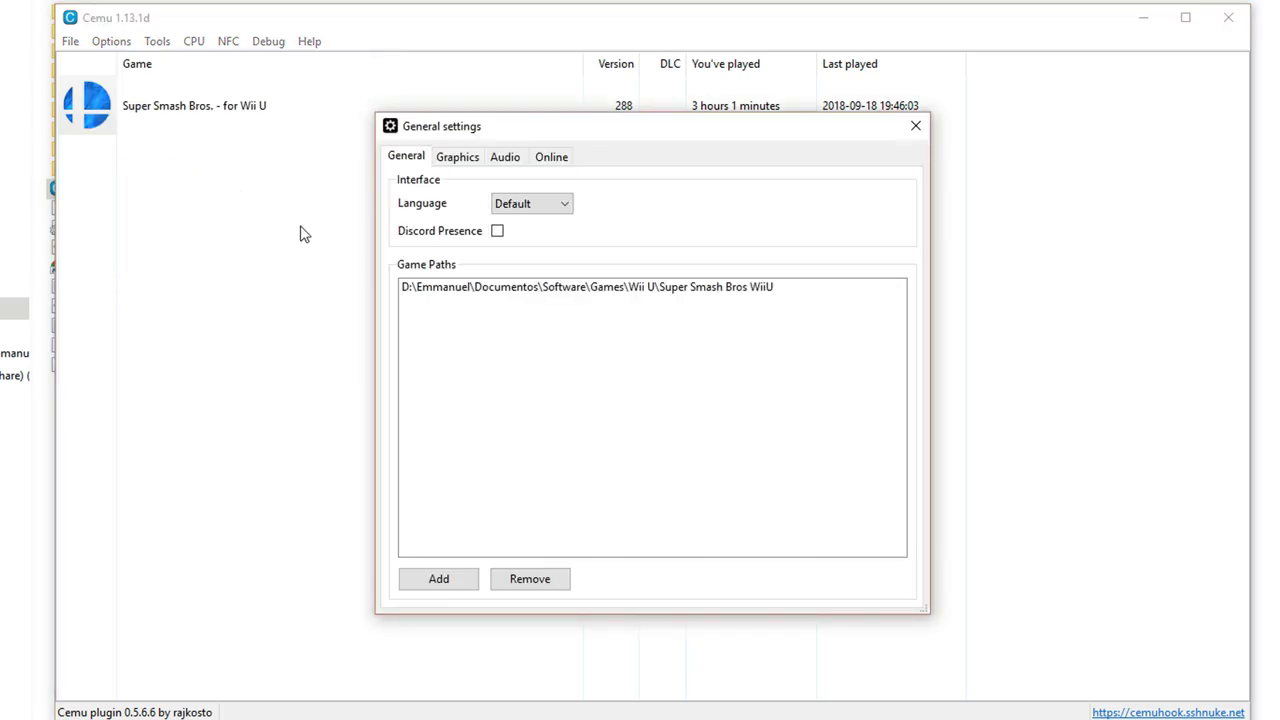
click(452, 160)
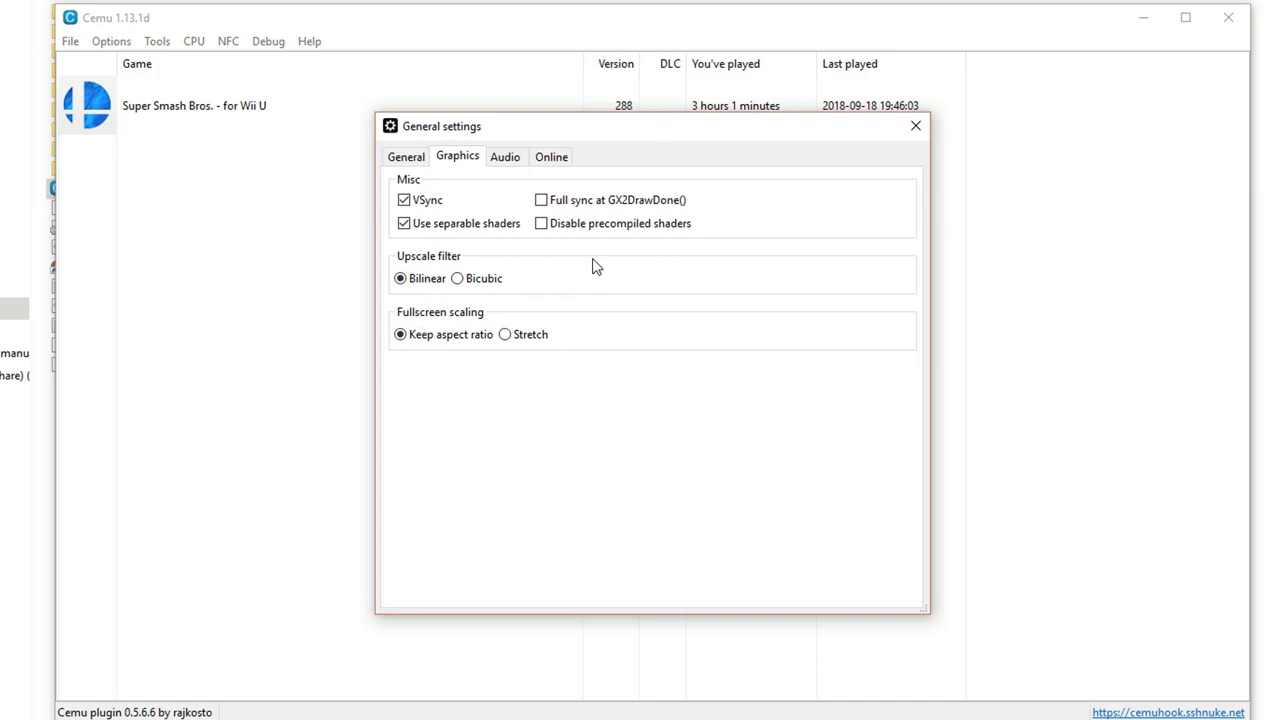
click(503, 160)
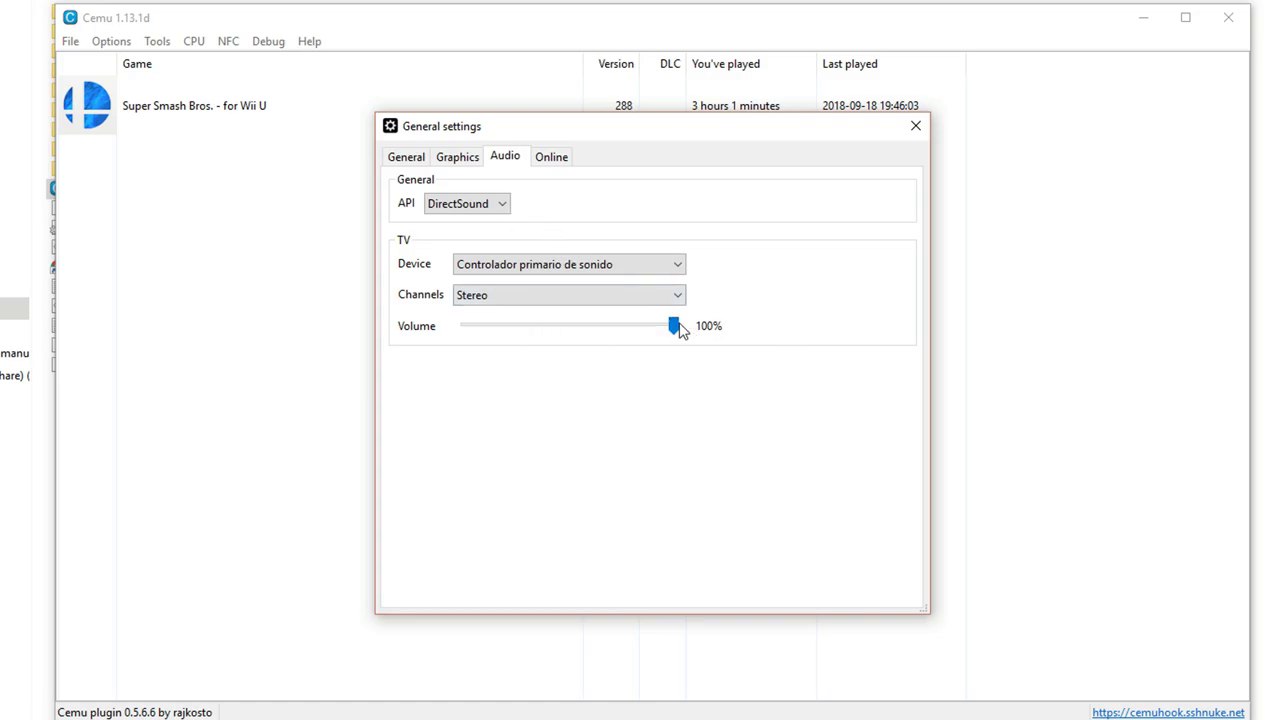
click(916, 127)
Check Cemu's experimental Use RDTSC option and its CPU mode, timer and affinity settings
click(111, 42)
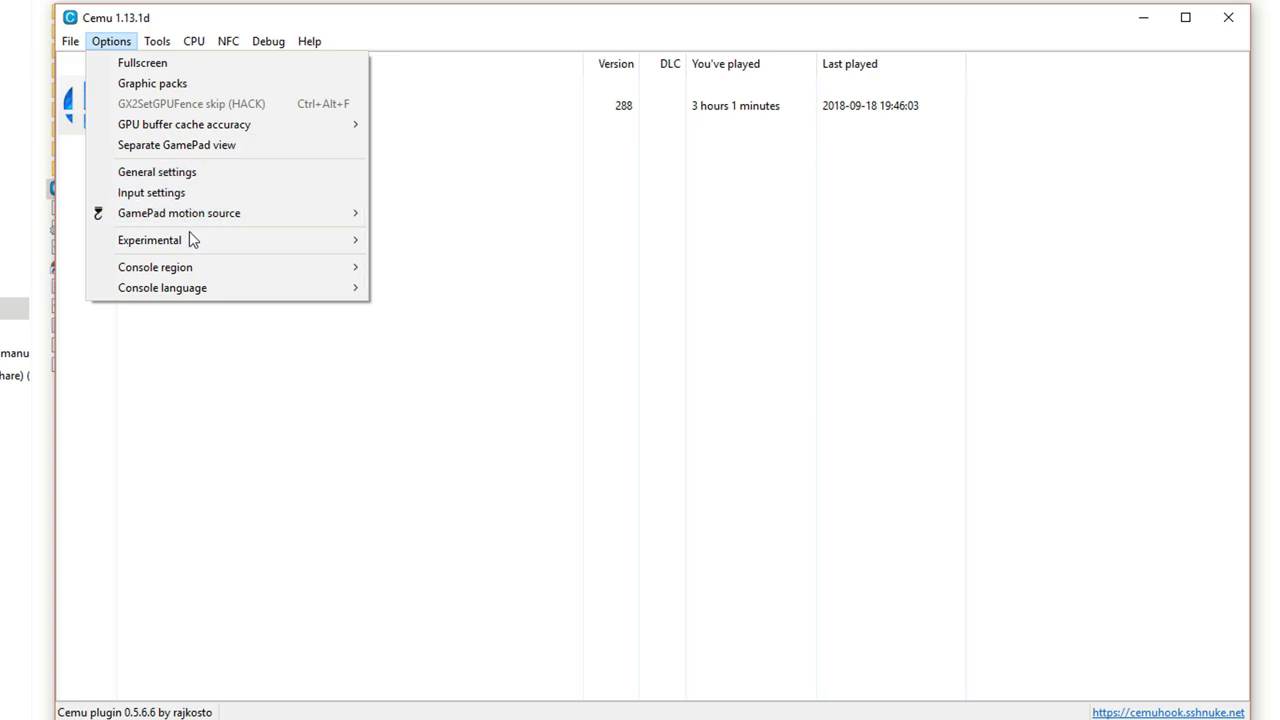
mouse_move(186, 246)
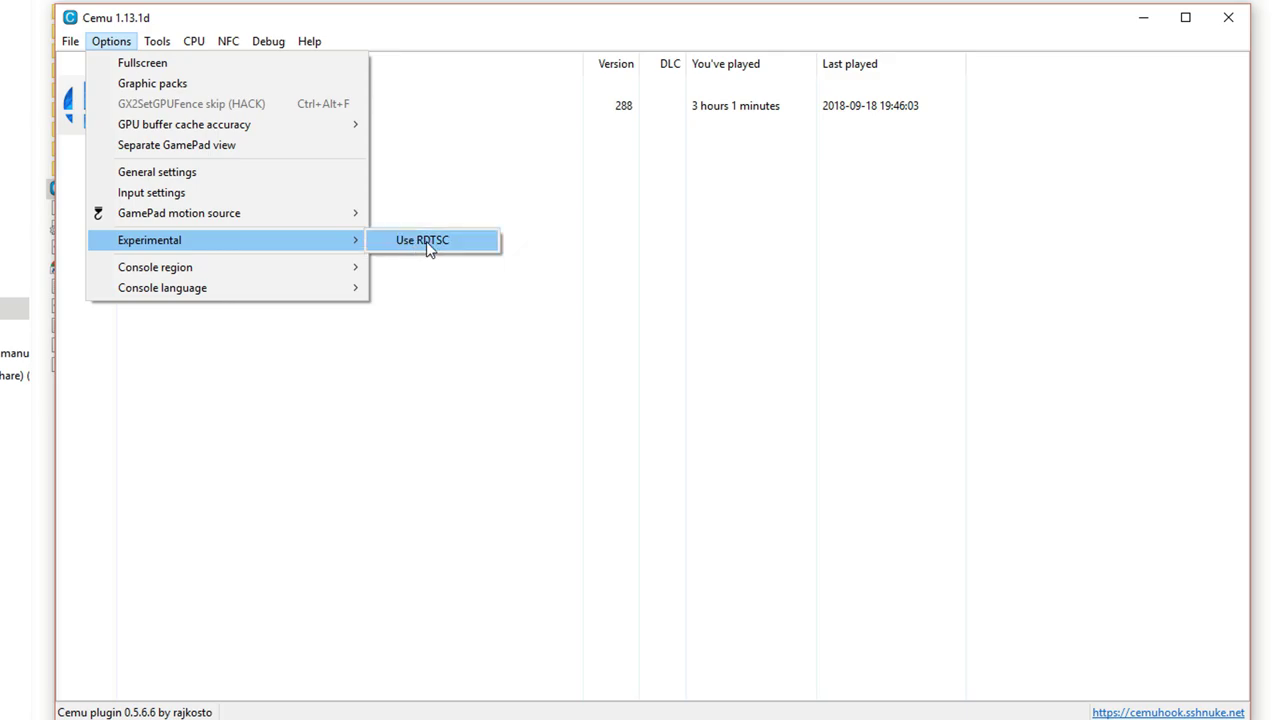
mouse_move(162, 55)
mouse_move(201, 48)
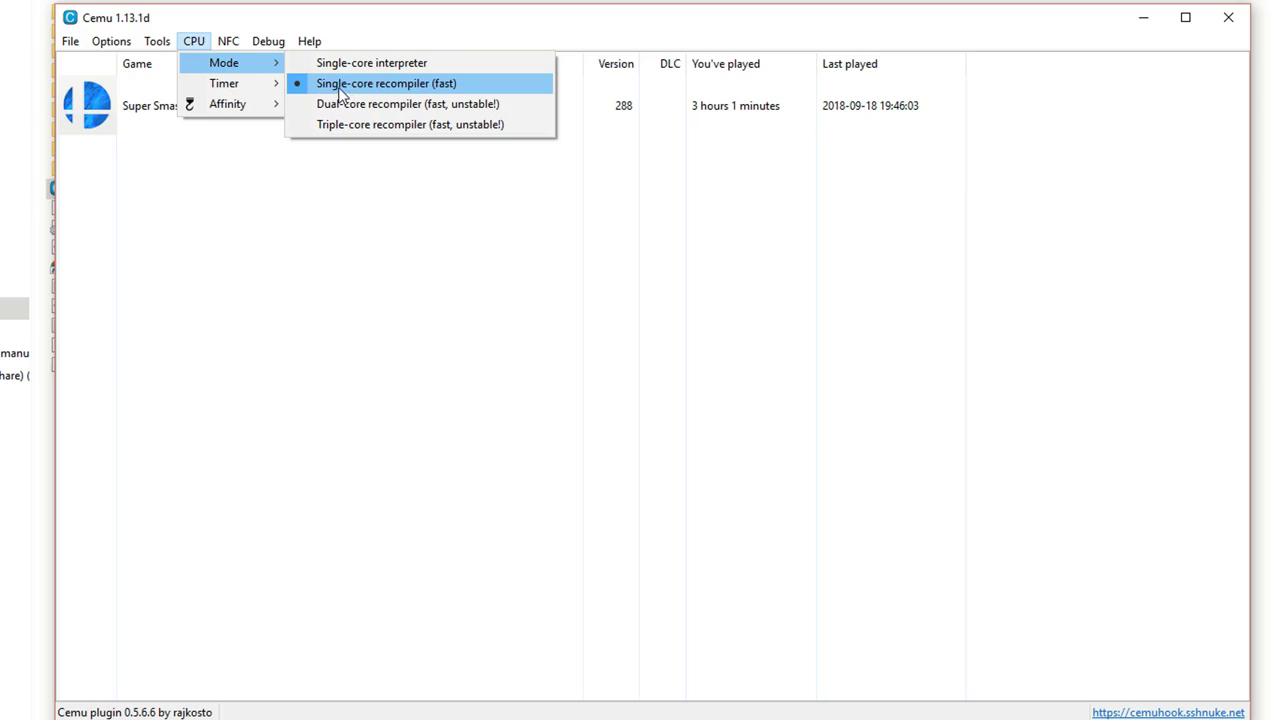
mouse_move(224, 88)
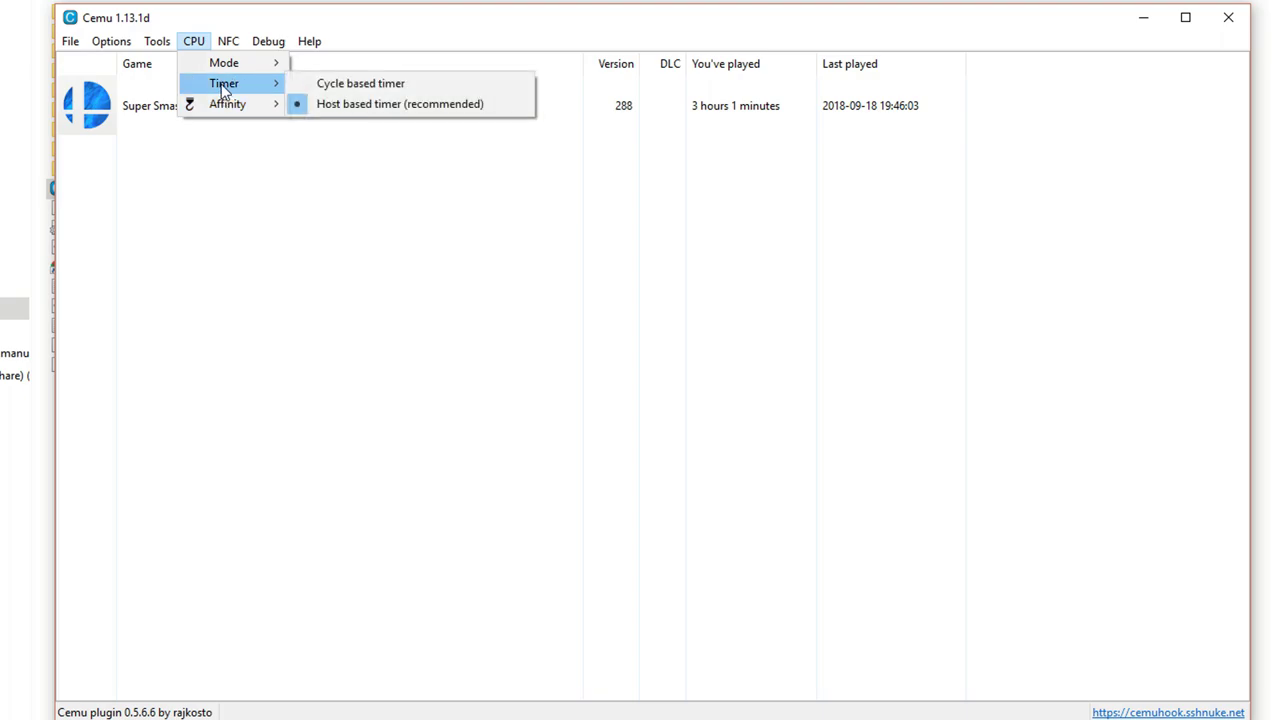
mouse_move(249, 117)
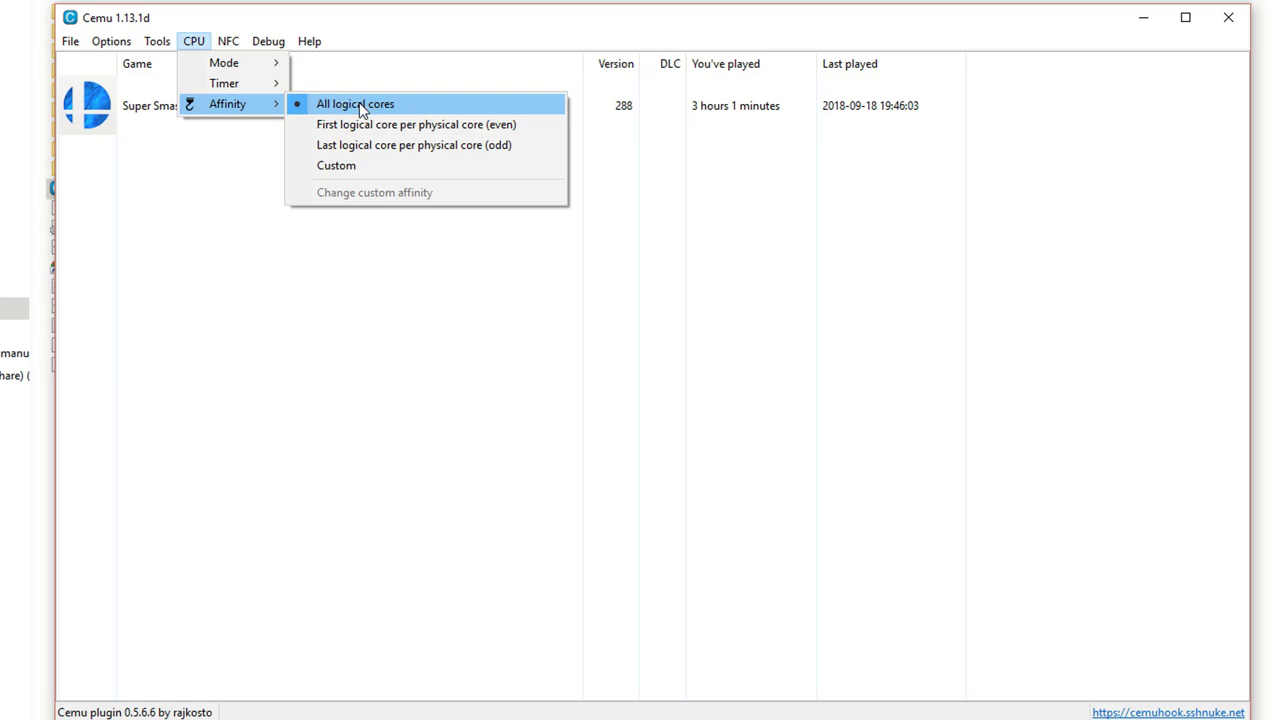
Check Cemu's debug options for disabled CPU extensions, custom timer and MM timer accuracy
mouse_move(258, 40)
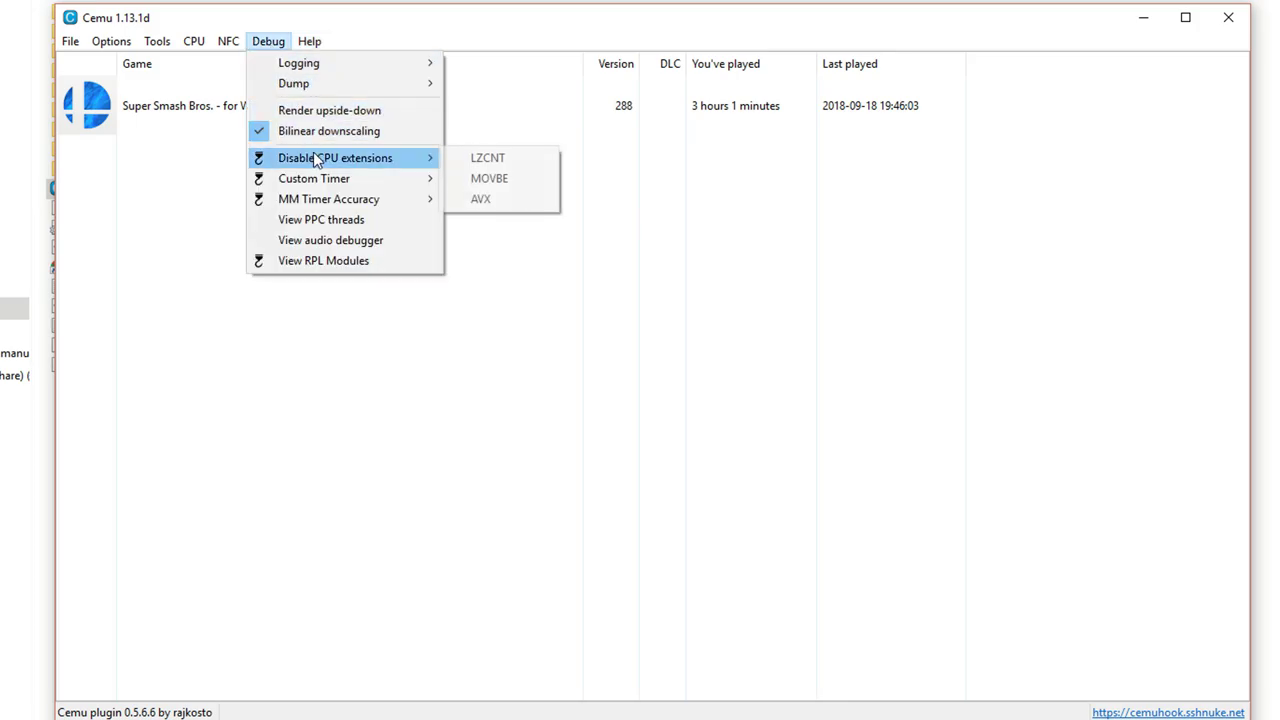
mouse_move(333, 181)
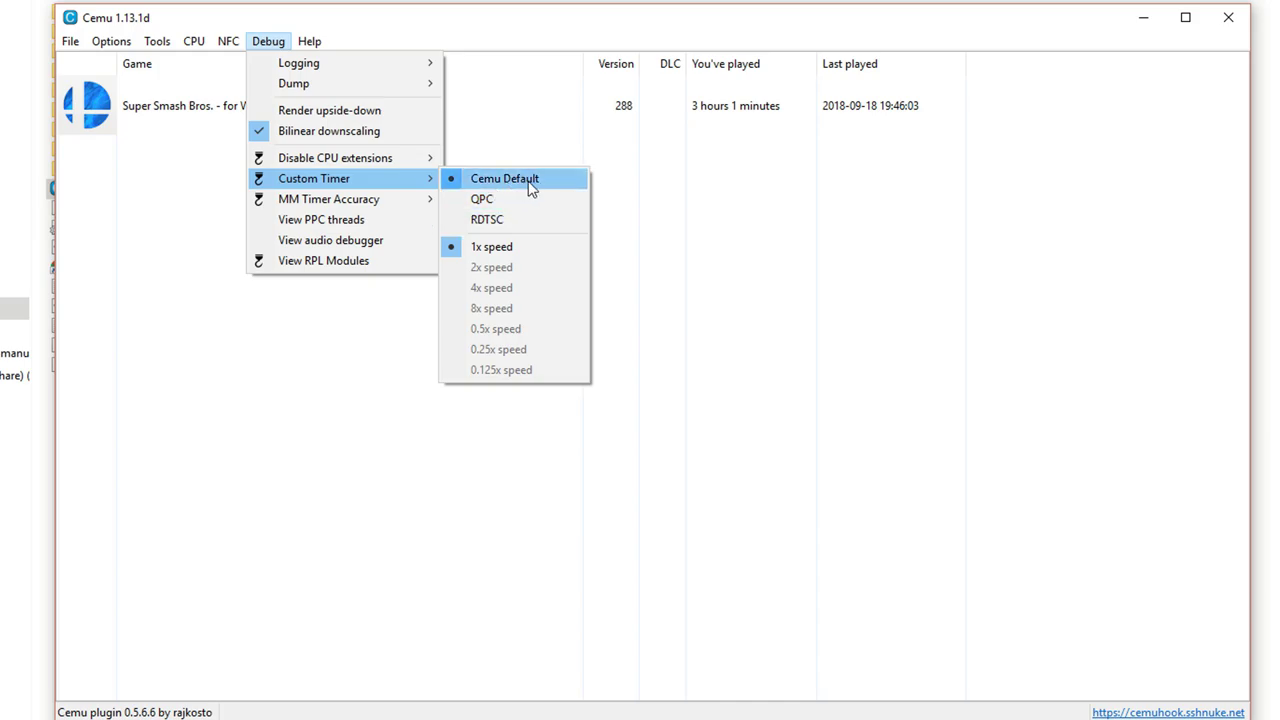
mouse_move(366, 203)
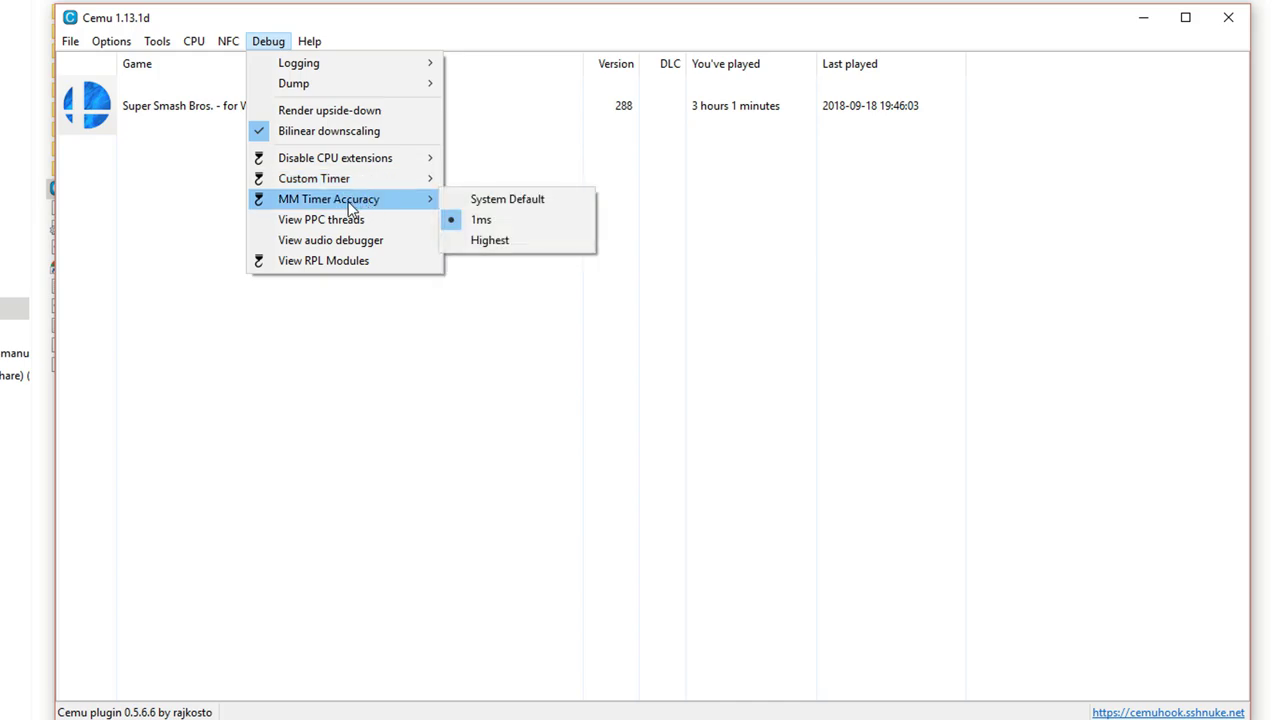
click(255, 366)
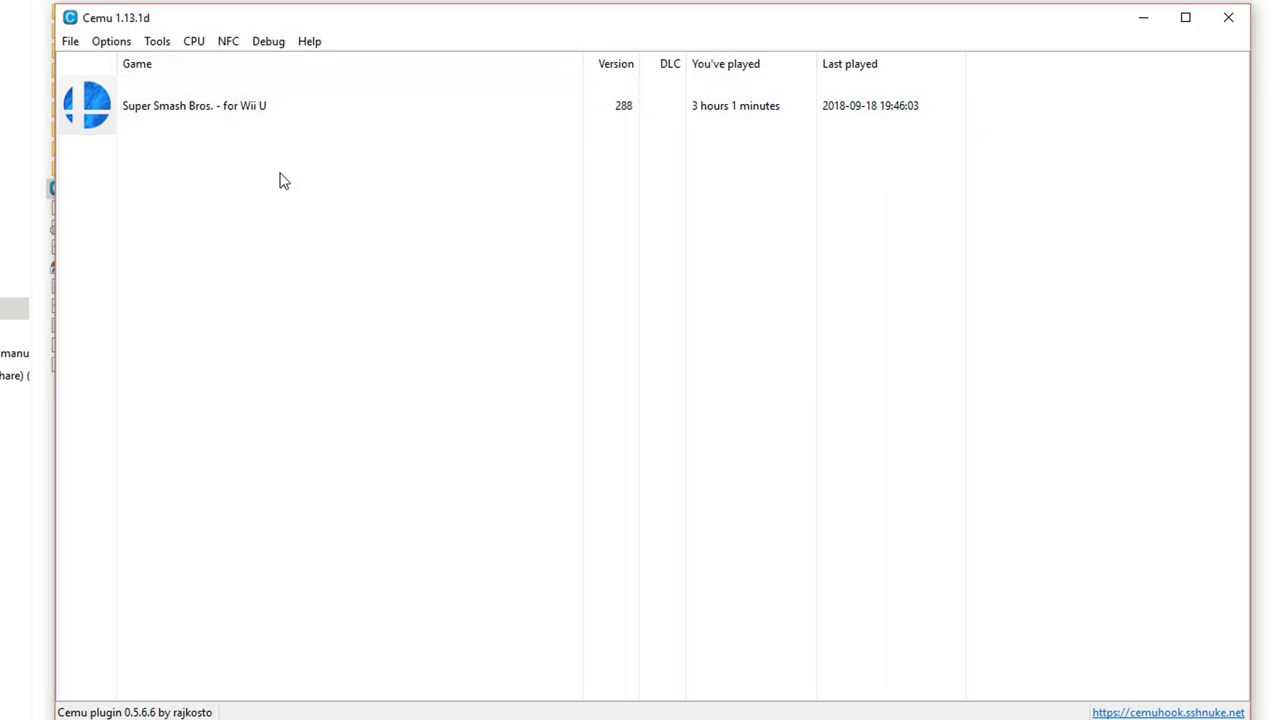
Check the availability of the GX2SetGPUFence skip (HACK) option in Cemu
click(112, 43)
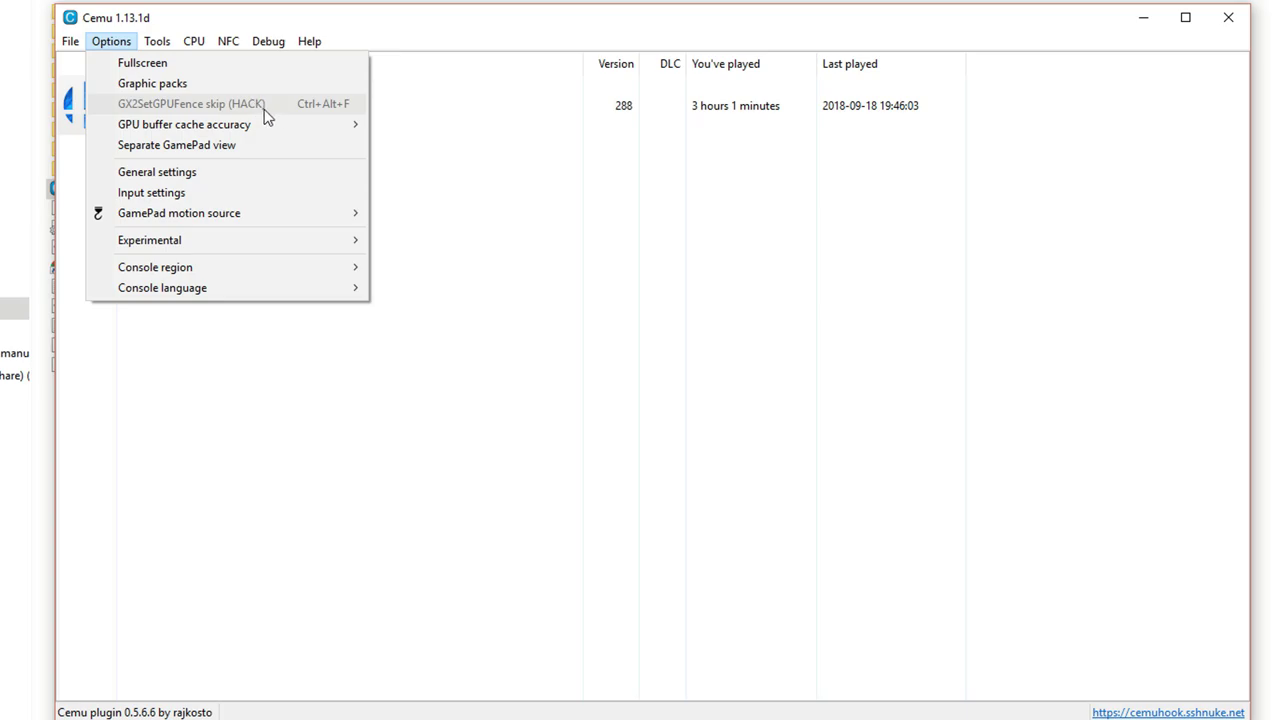
click(610, 22)
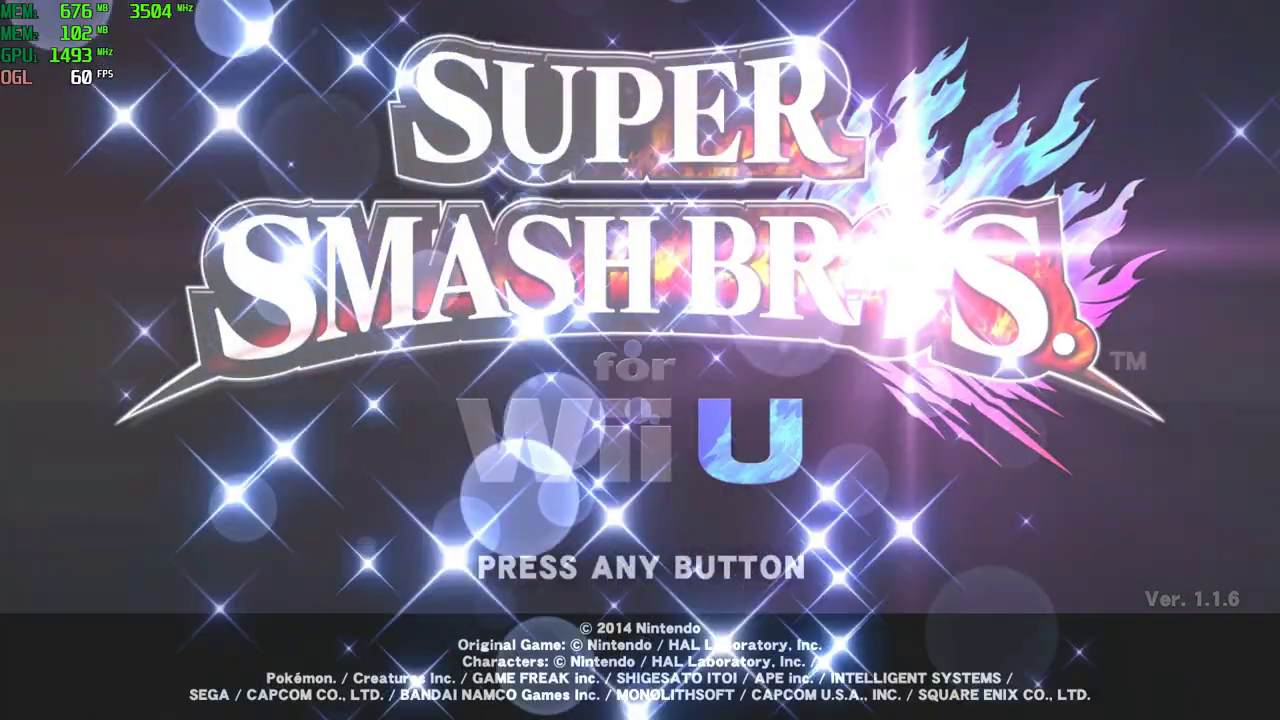
In Super Smash Bros. for Wii U, go past the title screen and enter the Smash mode for up to four players
key(Return)
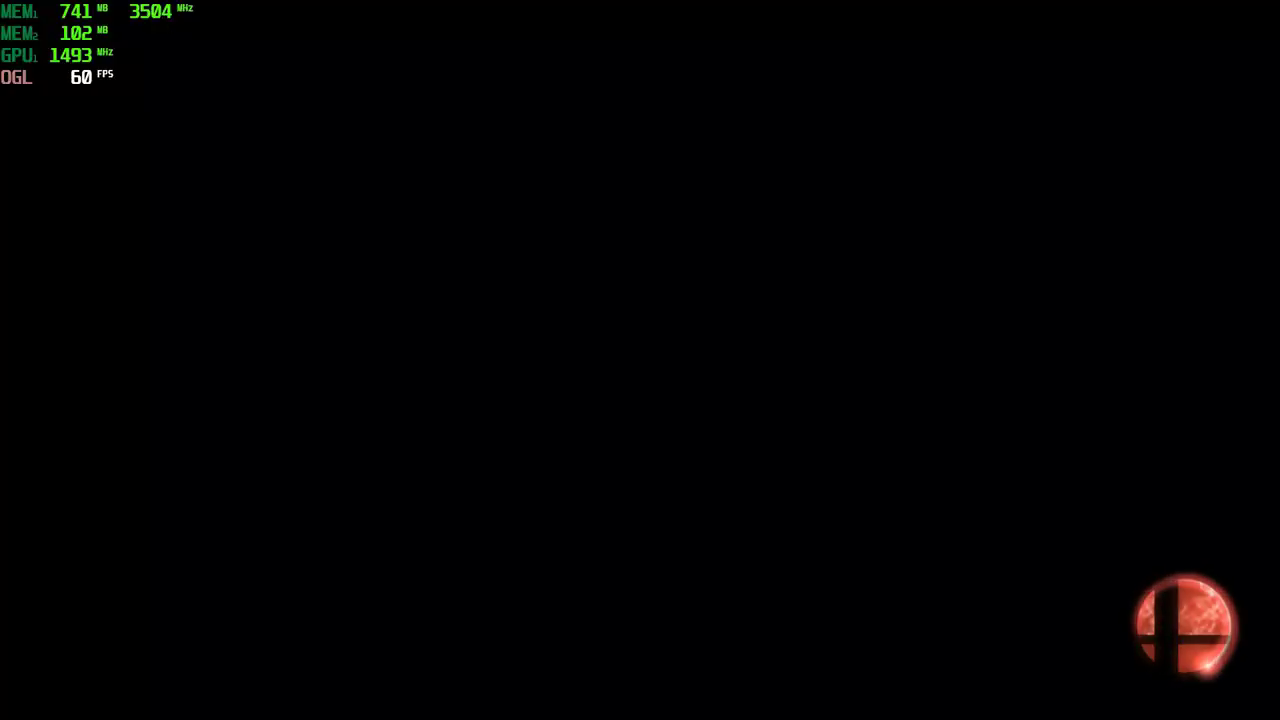
key(Return)
key(Return)
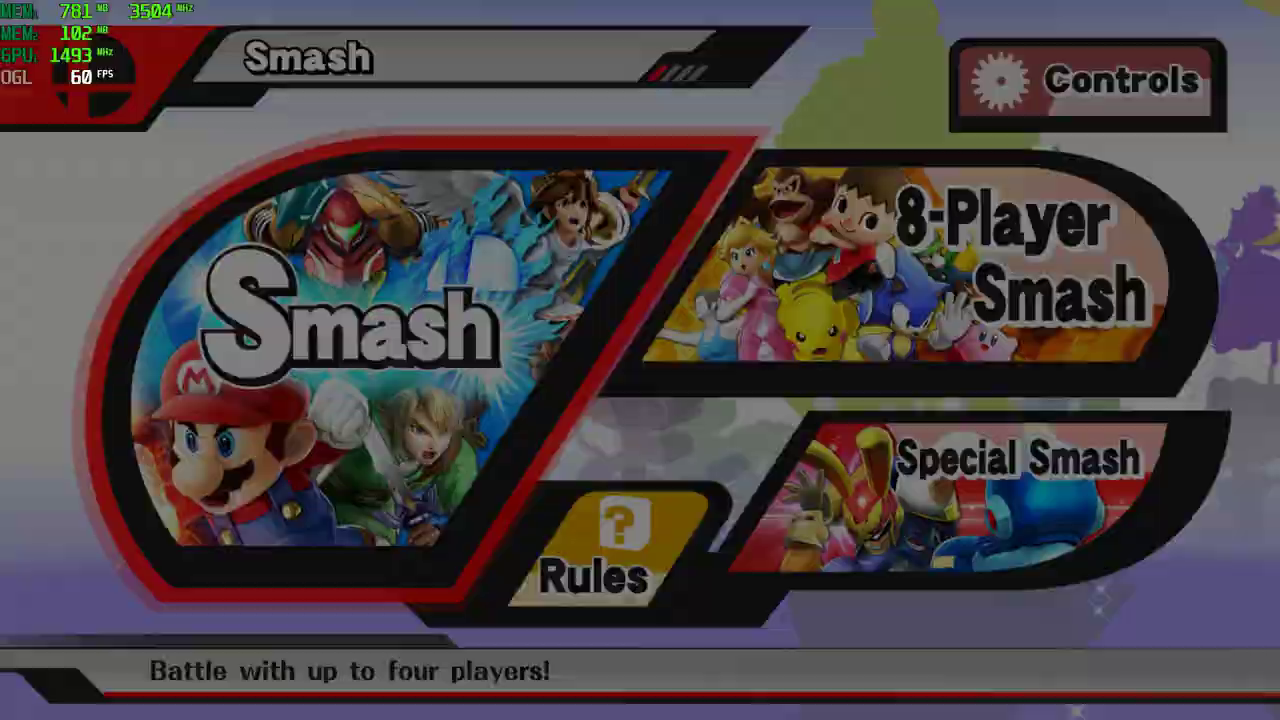
key(Return)
Select Cloud as Player 1's fighter and add CPU 2 as a random-fighter opponent
key(Right)
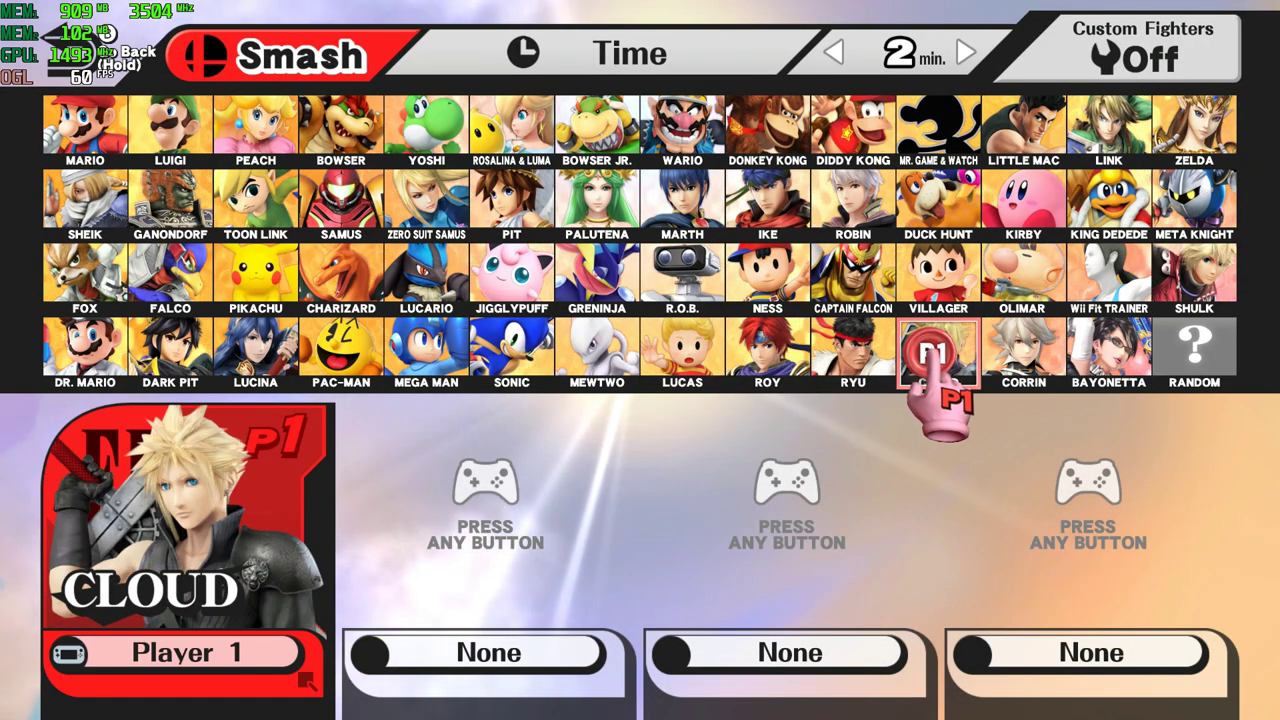
key(Return)
key(Return)
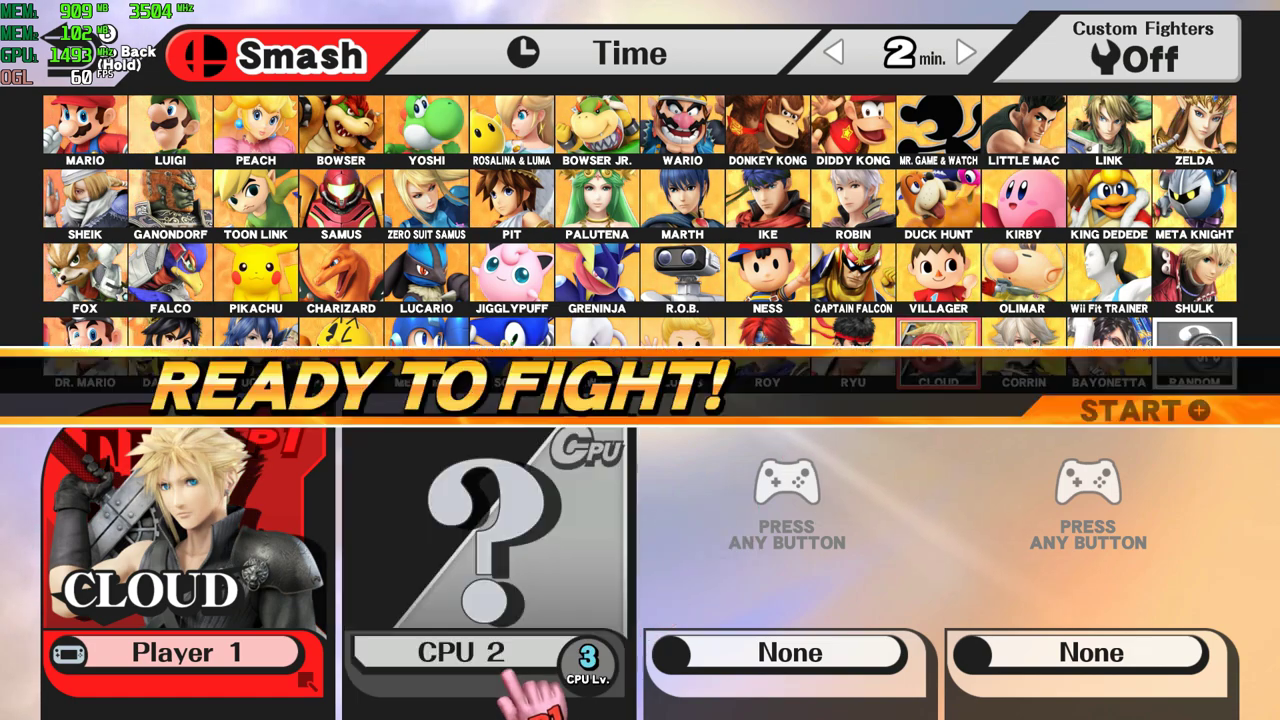
Set the level of CPU 2 to 9
key(Return)
key(Up)
key(Up)
key(Up)
key(Up)
key(Up)
key(Up)
key(Return)
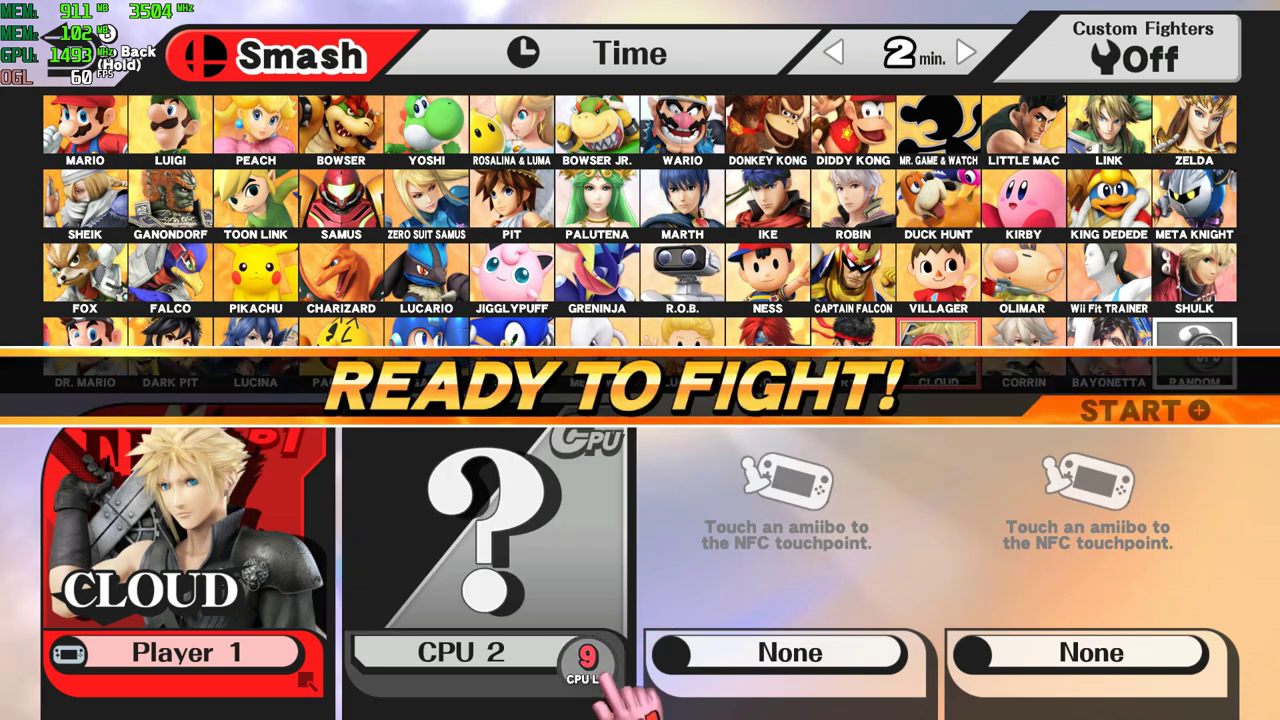
Add CPU 3 and CPU 4 as random-fighter opponents at level 9
key(Right)
key(Return)
key(Right)
key(Return)
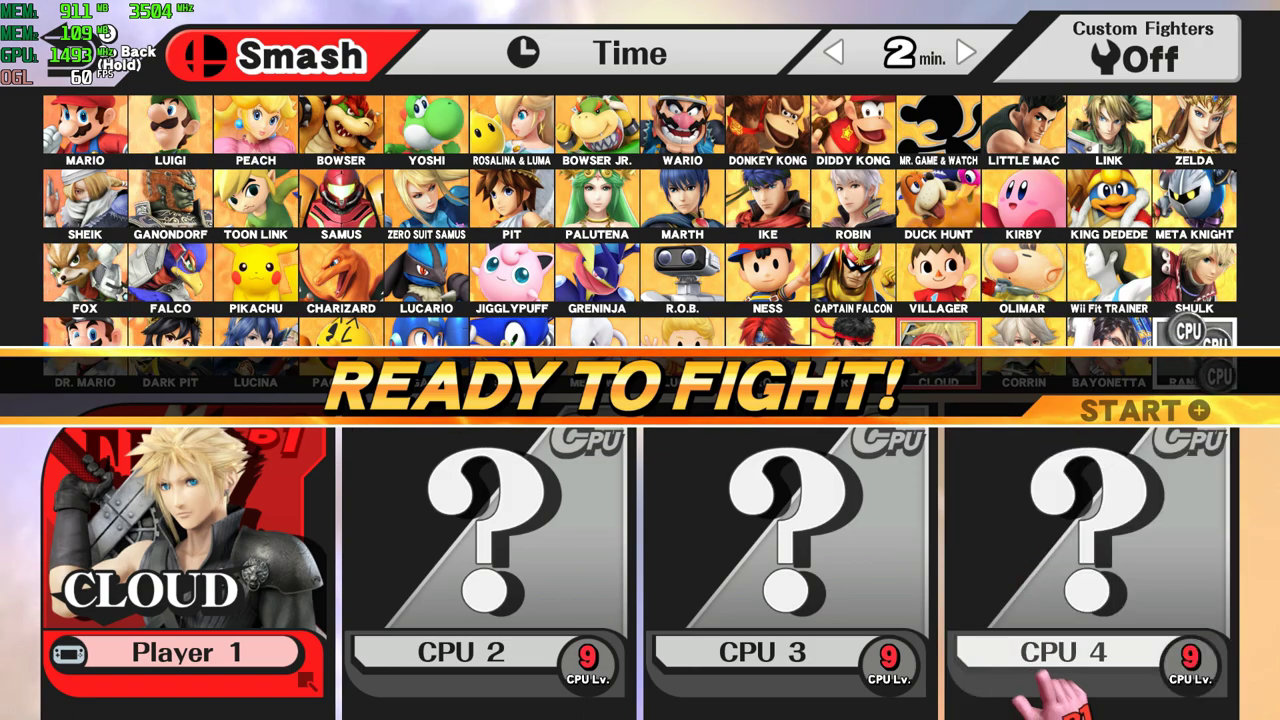
Change the match rules to Stock with 2 stock and return to the fighter selection
key(Up)
key(Up)
key(Up)
key(Return)
key(Right)
key(Down)
key(Left)
key(Down)
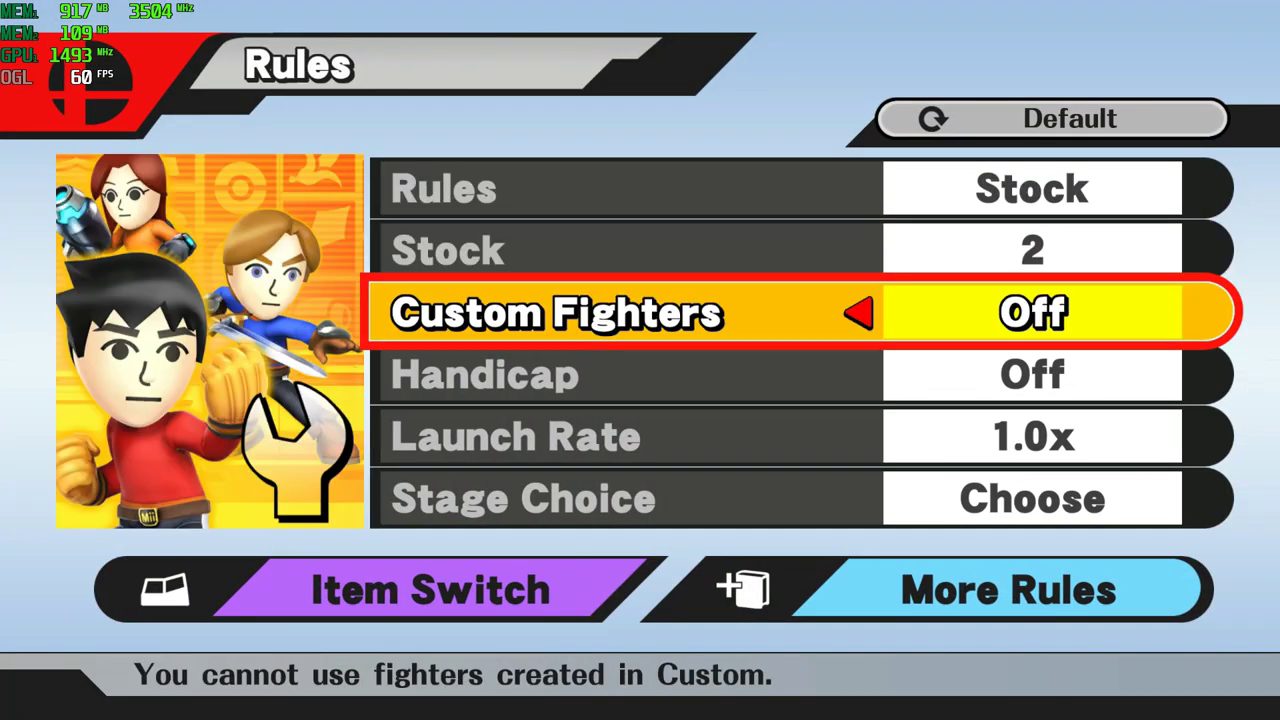
key(Escape)
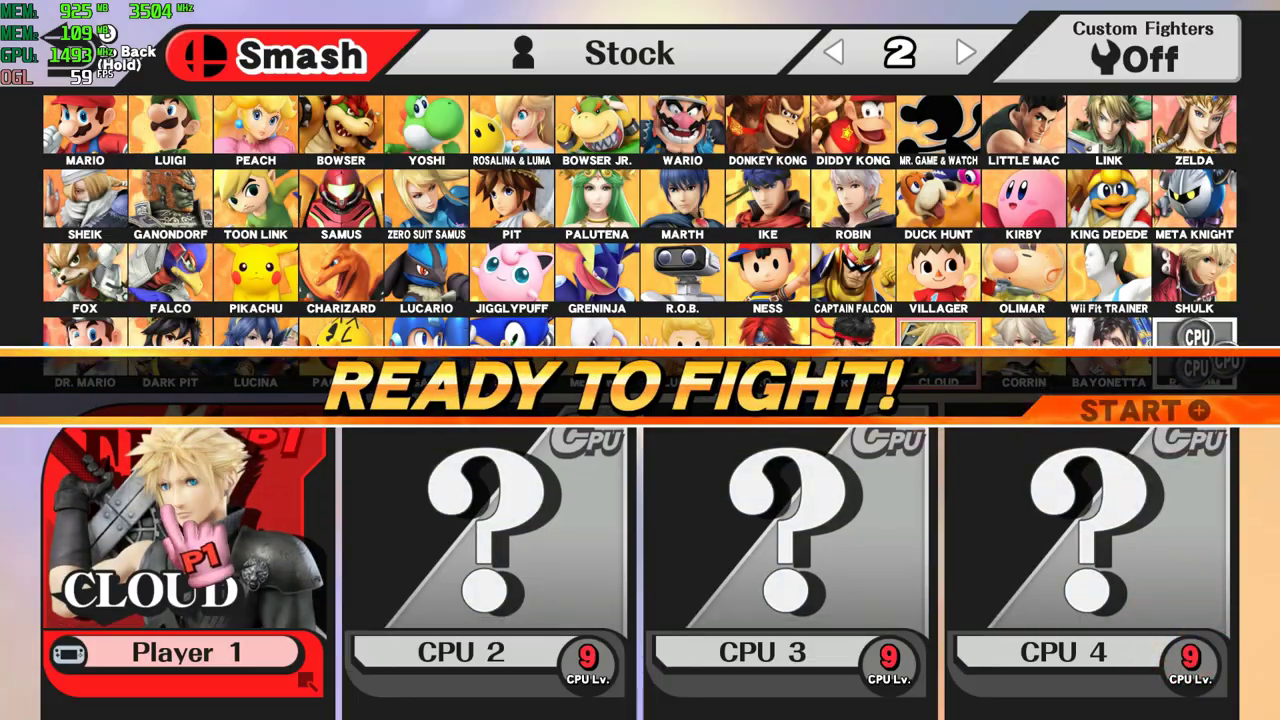
Proceed to stage selection and start the match on Final Destination
key(Return)
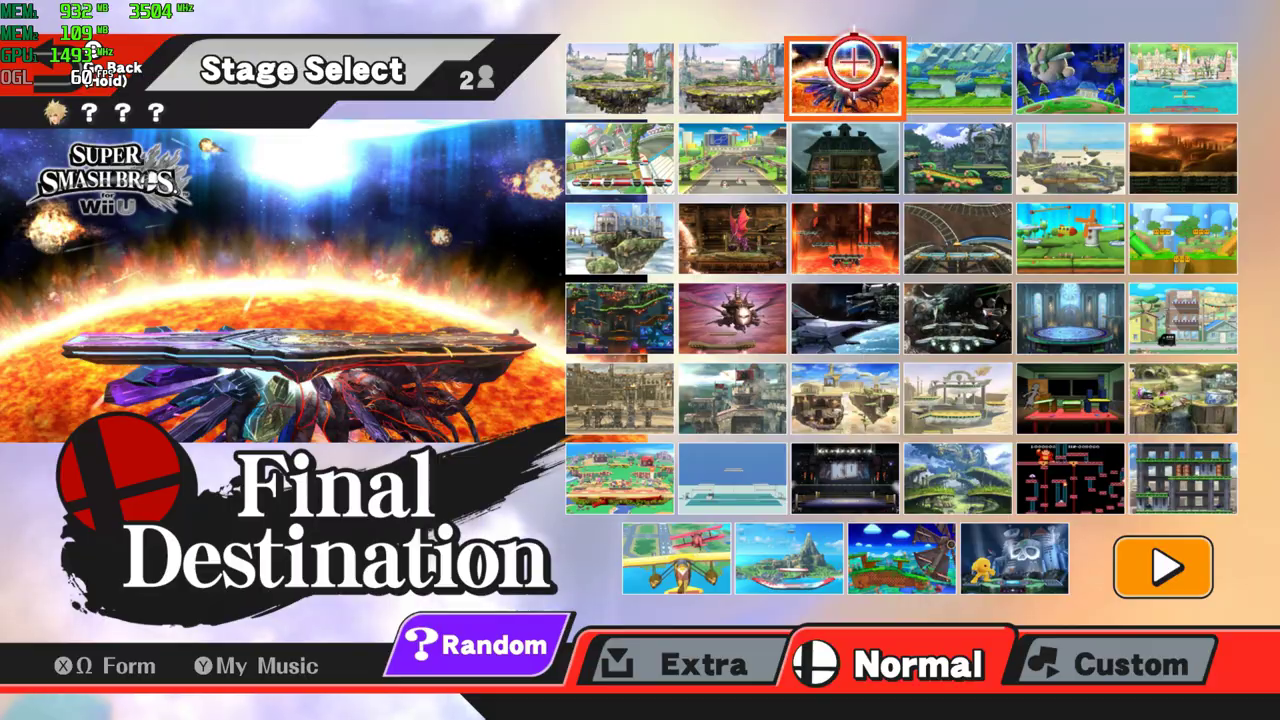
key(Return)
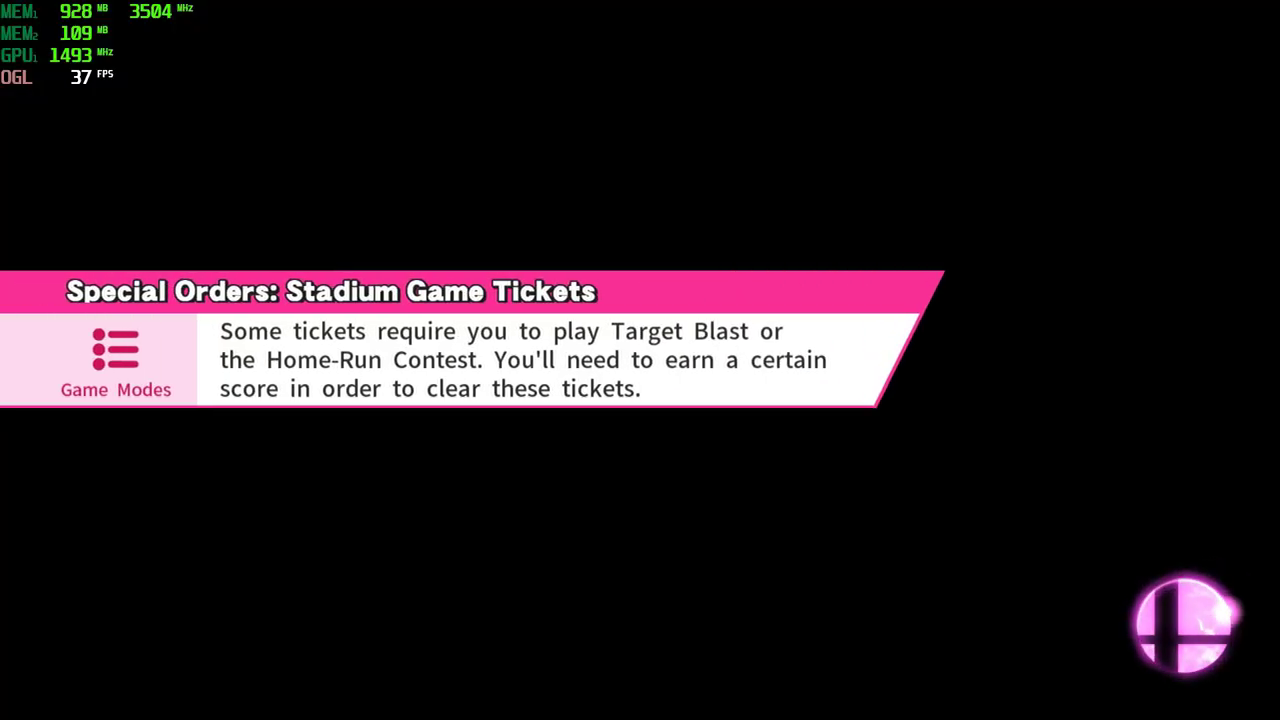